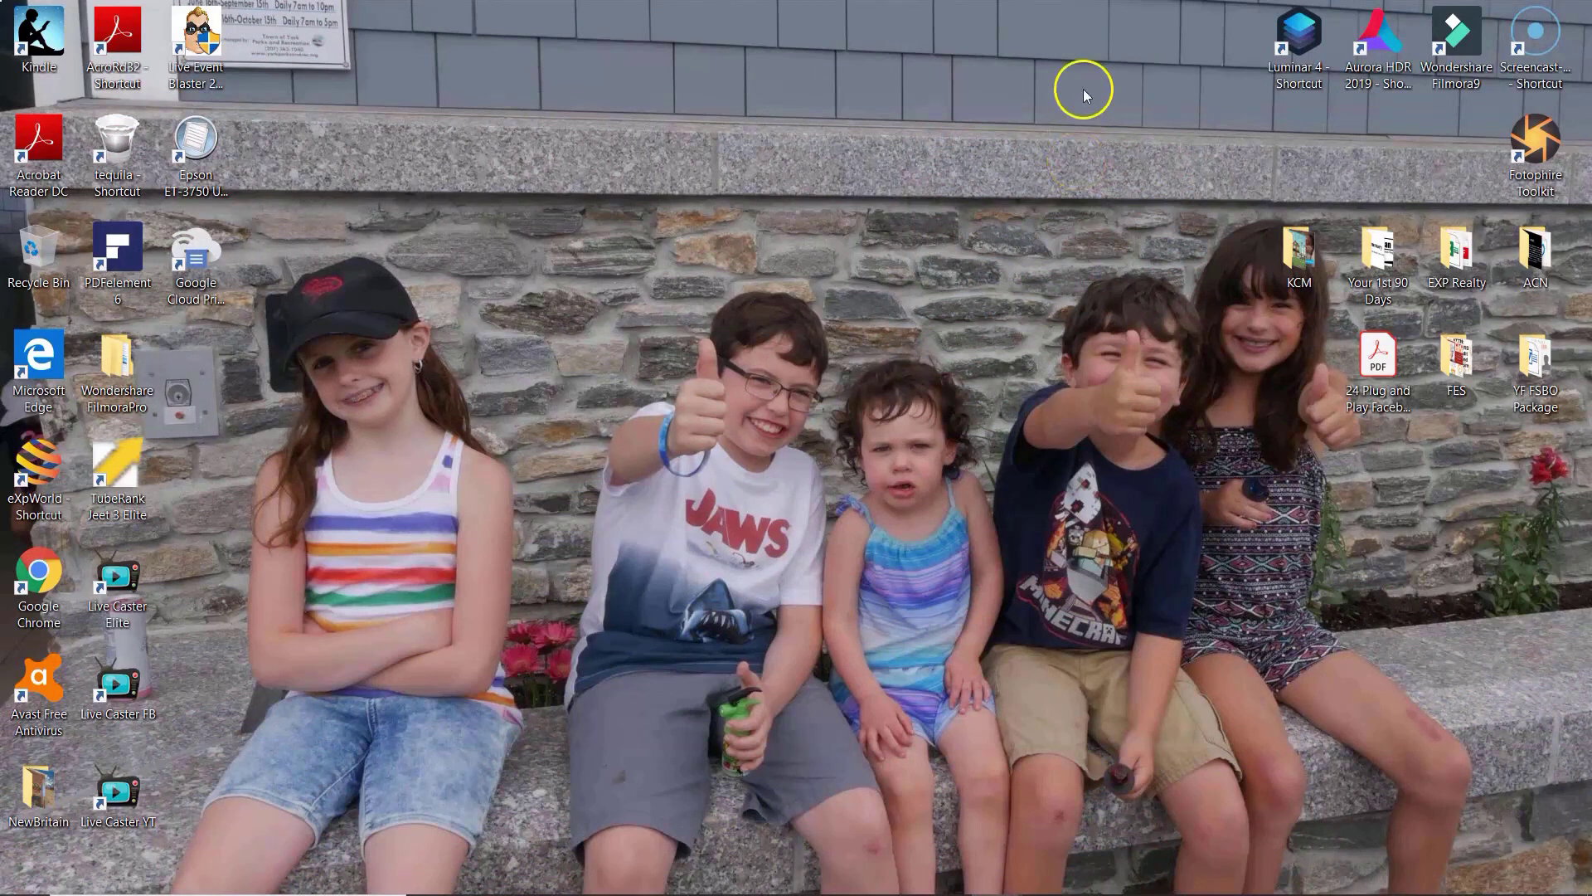
# Launch Luminar 4 from its desktop shortcut to show the library with P1060513.RW2.
pyautogui.click(1298, 46)
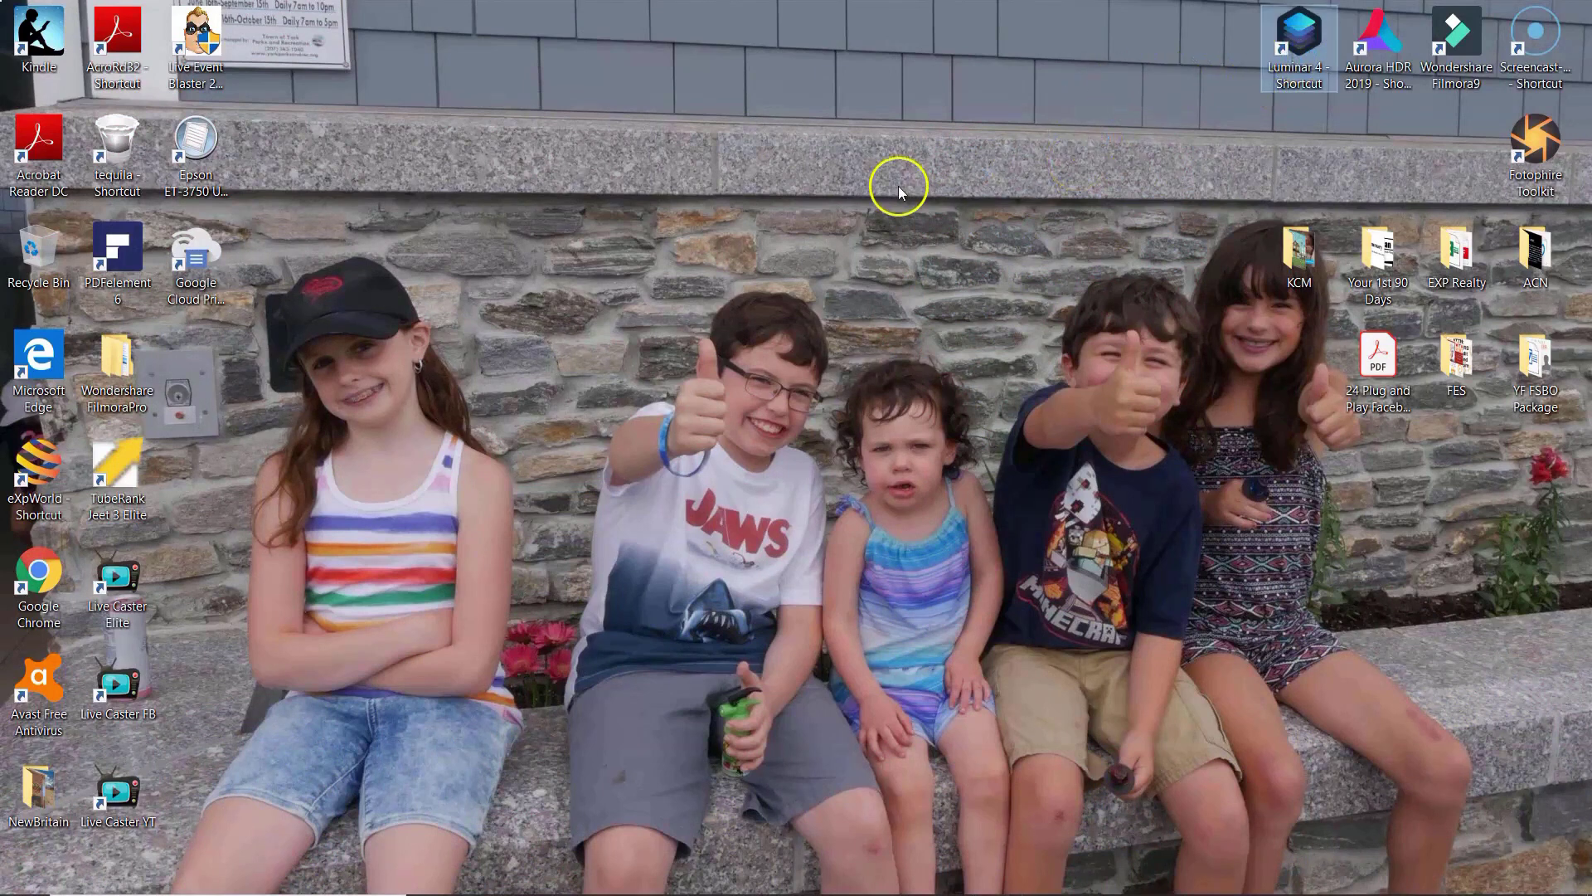
pyautogui.press('Return')
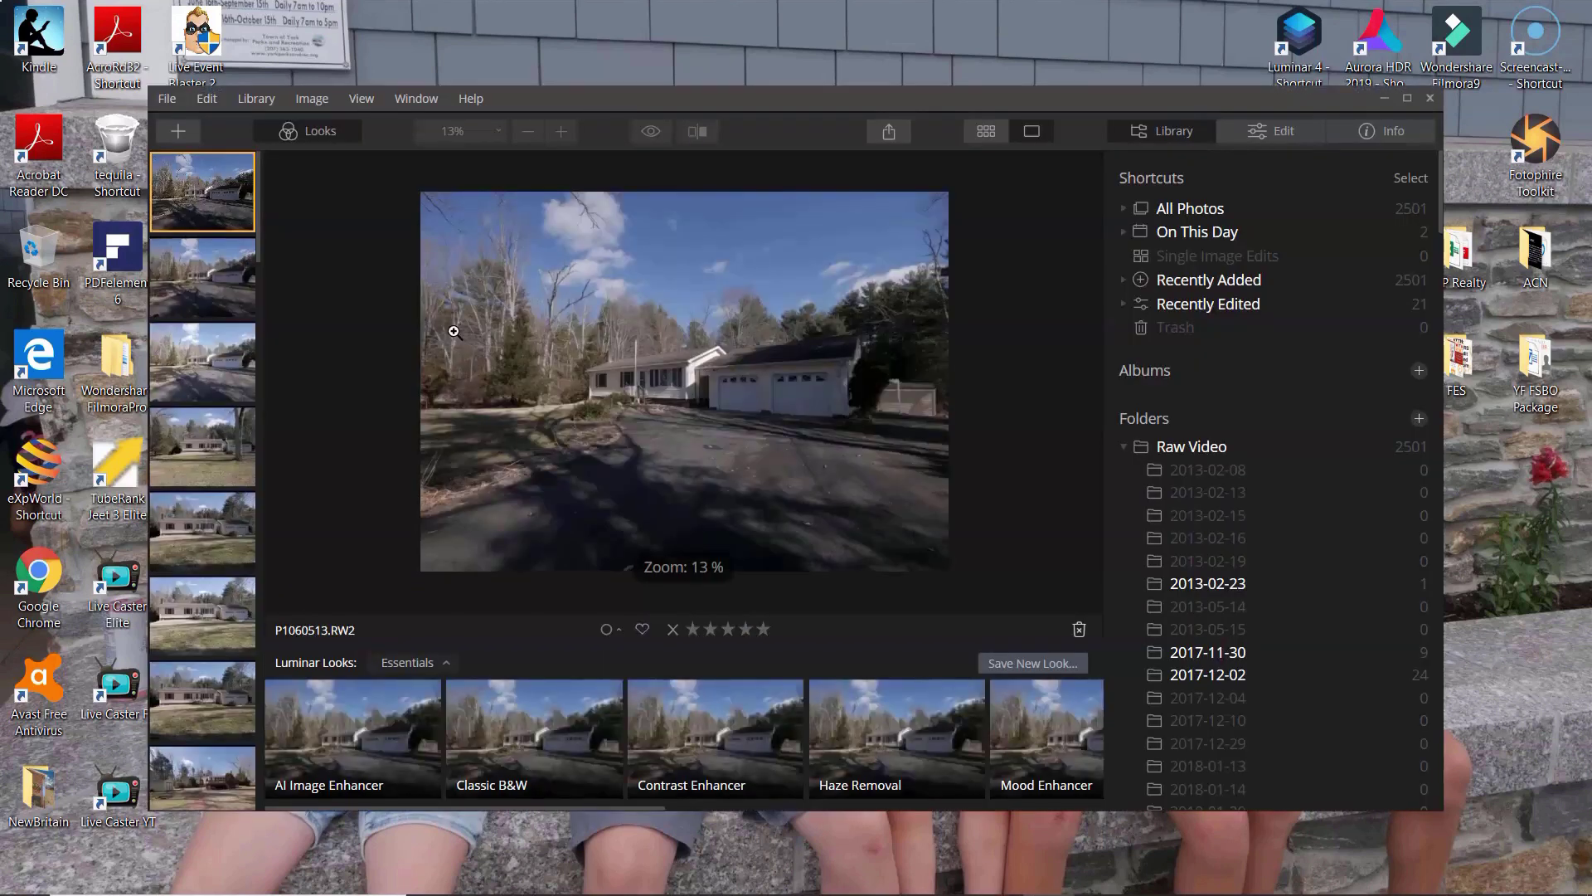
pyautogui.click(467, 321)
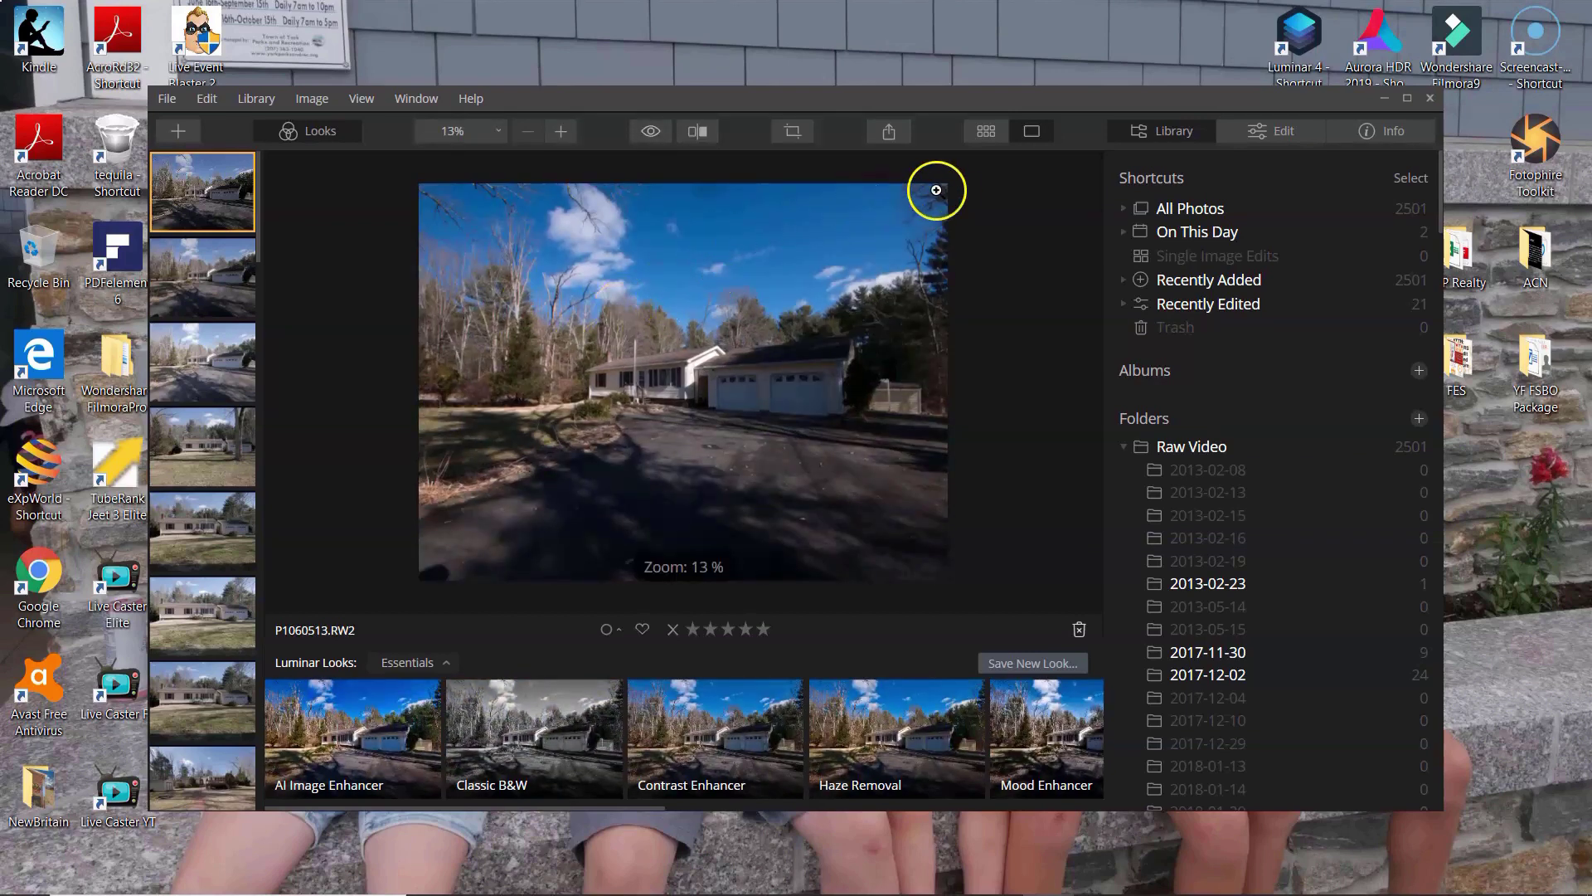
# Maximize the Luminar window and open P1060514.RW2 in the Edit workspace.
pyautogui.click(1406, 99)
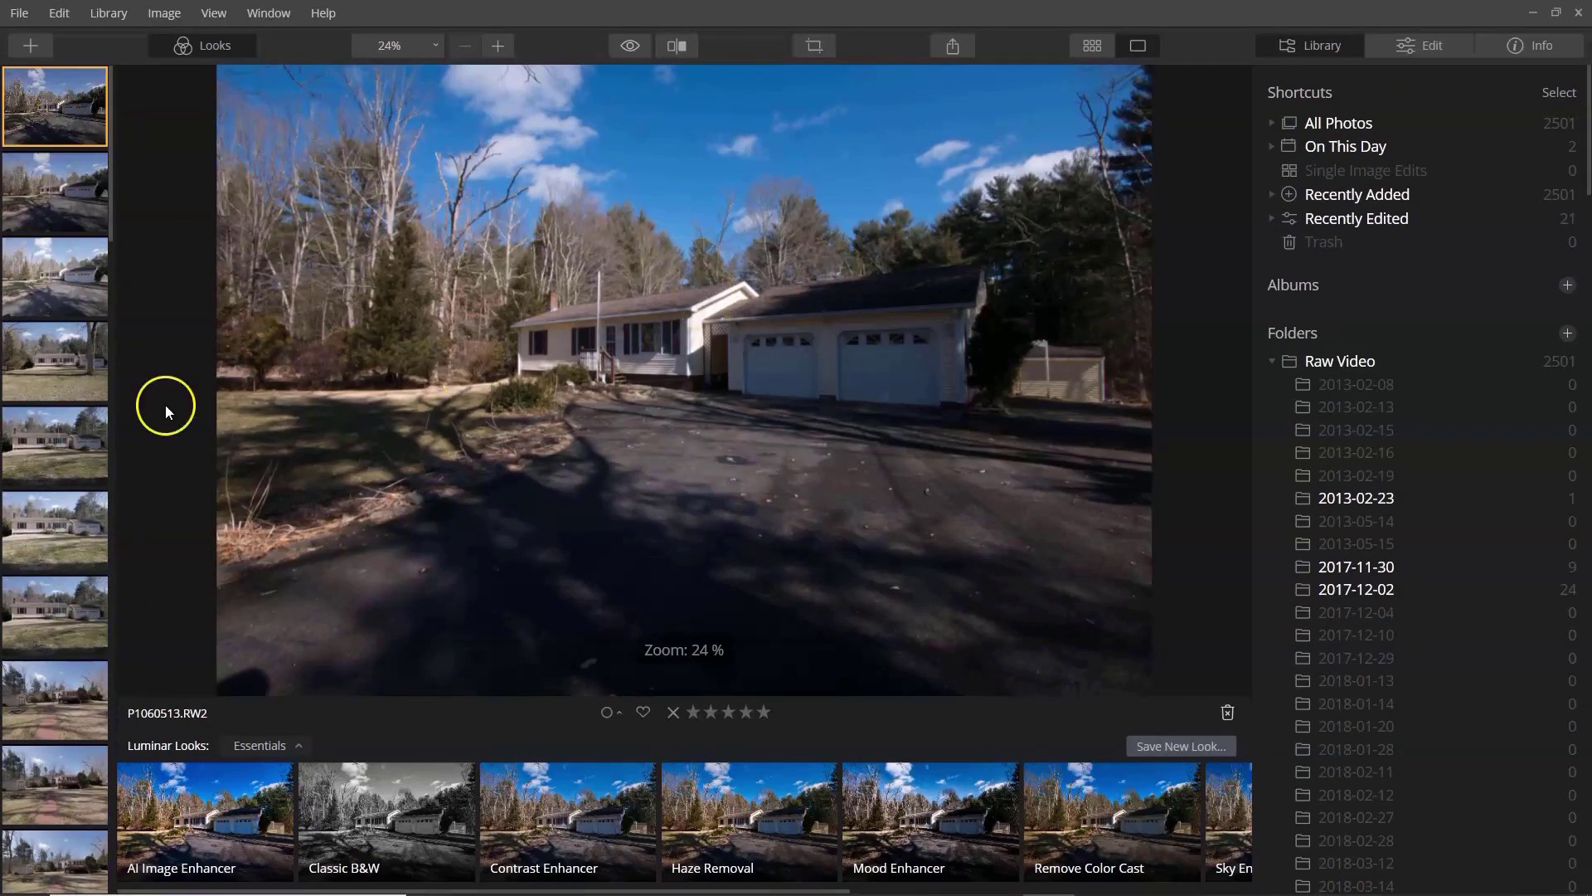
pyautogui.click(54, 187)
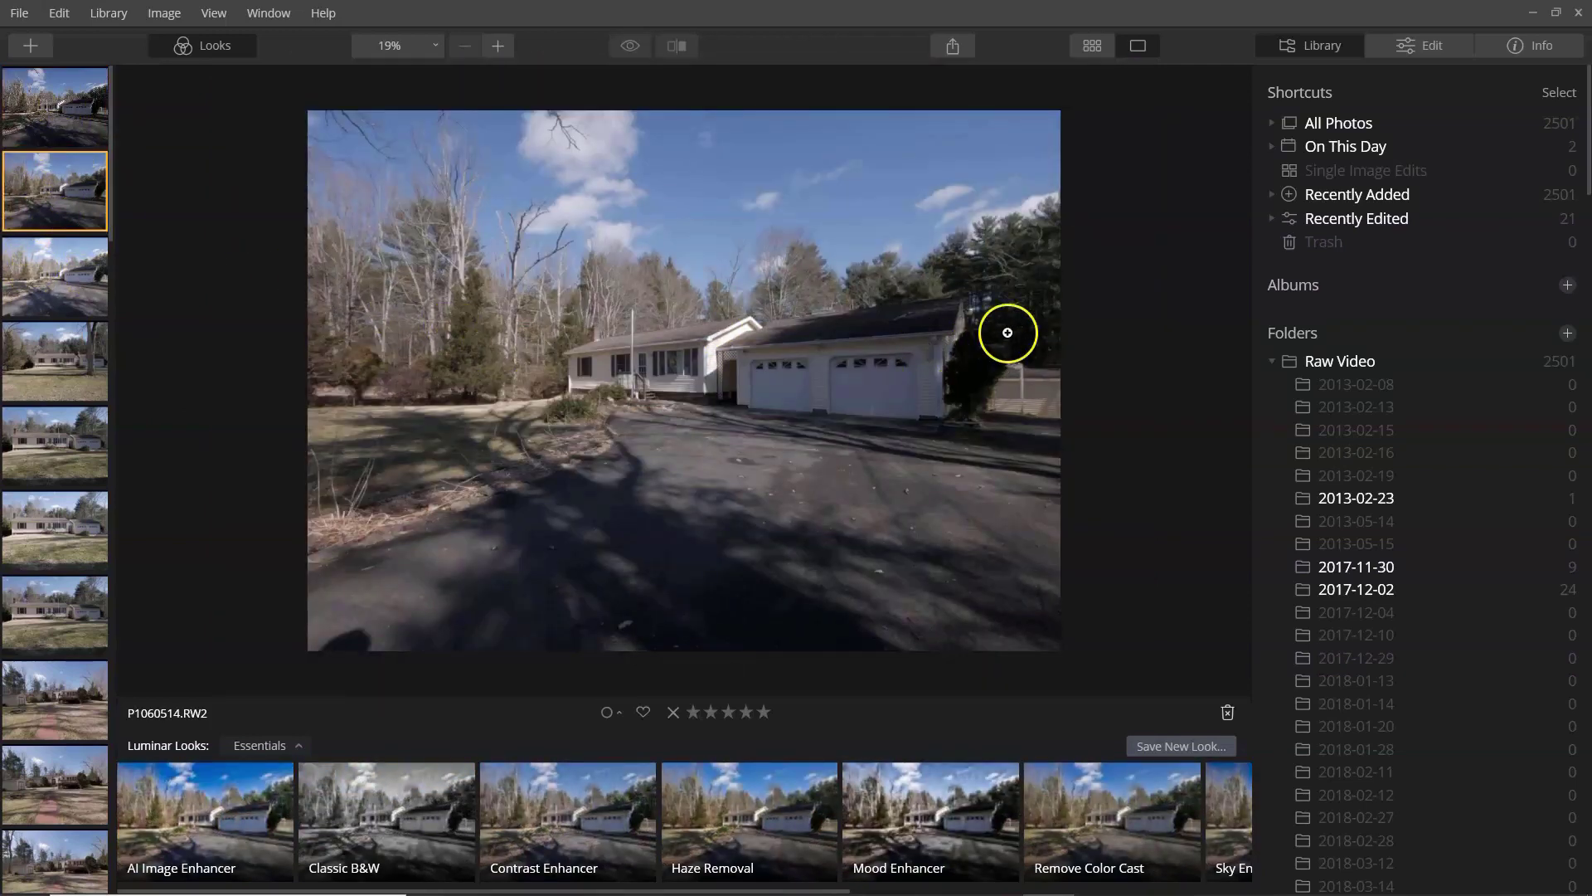
pyautogui.click(1405, 46)
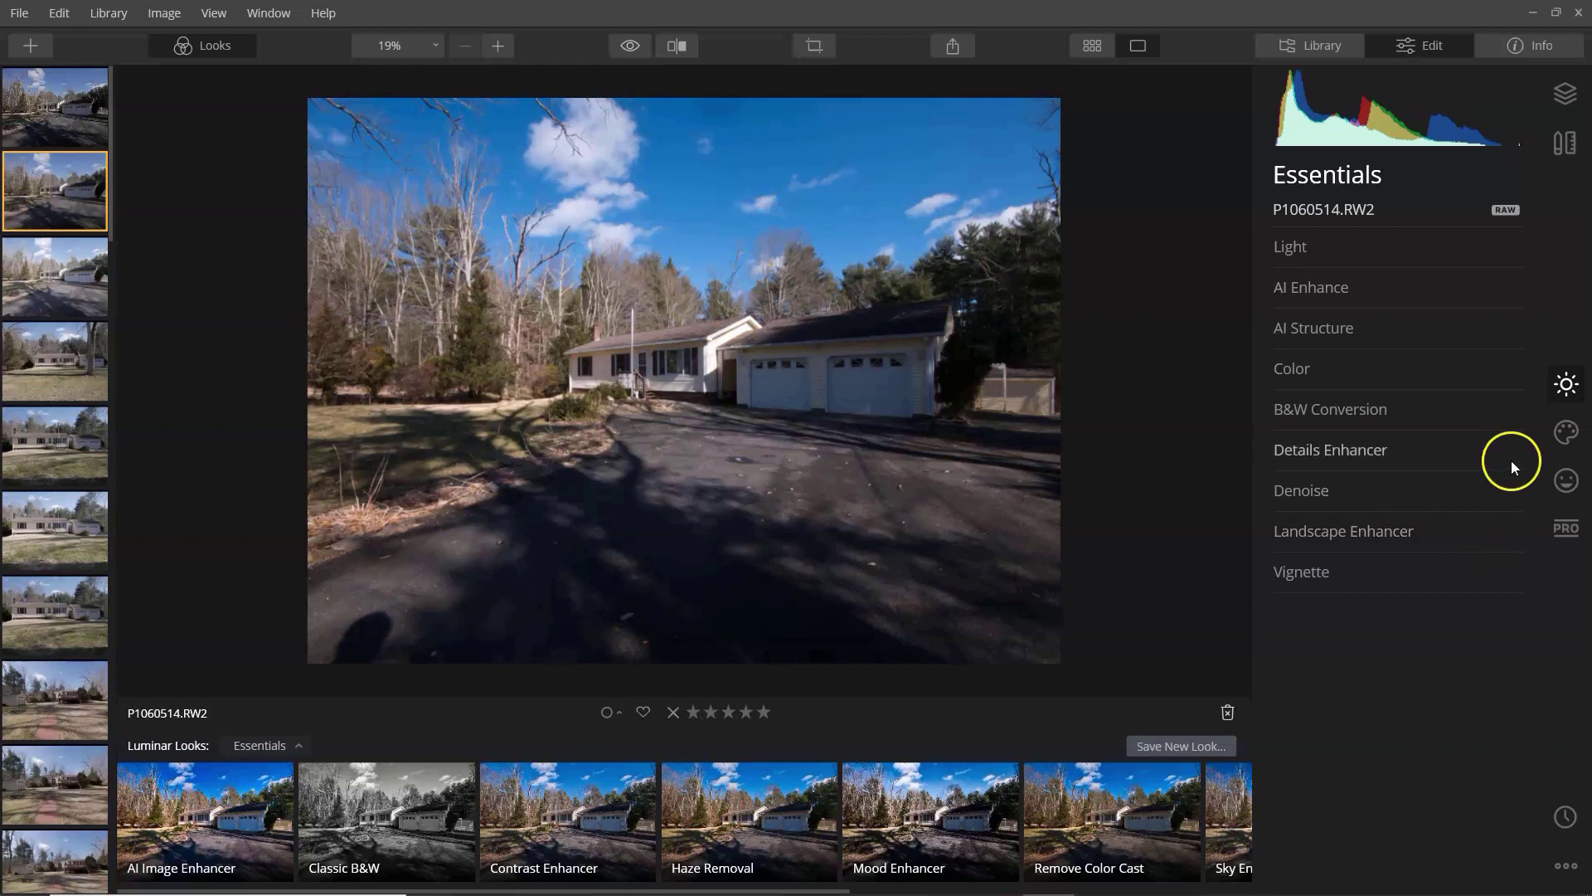
# In Creative > AI Sky Replacement, try the Bright Blue Sky 1 and Starry Night 2 skies.
pyautogui.click(1567, 433)
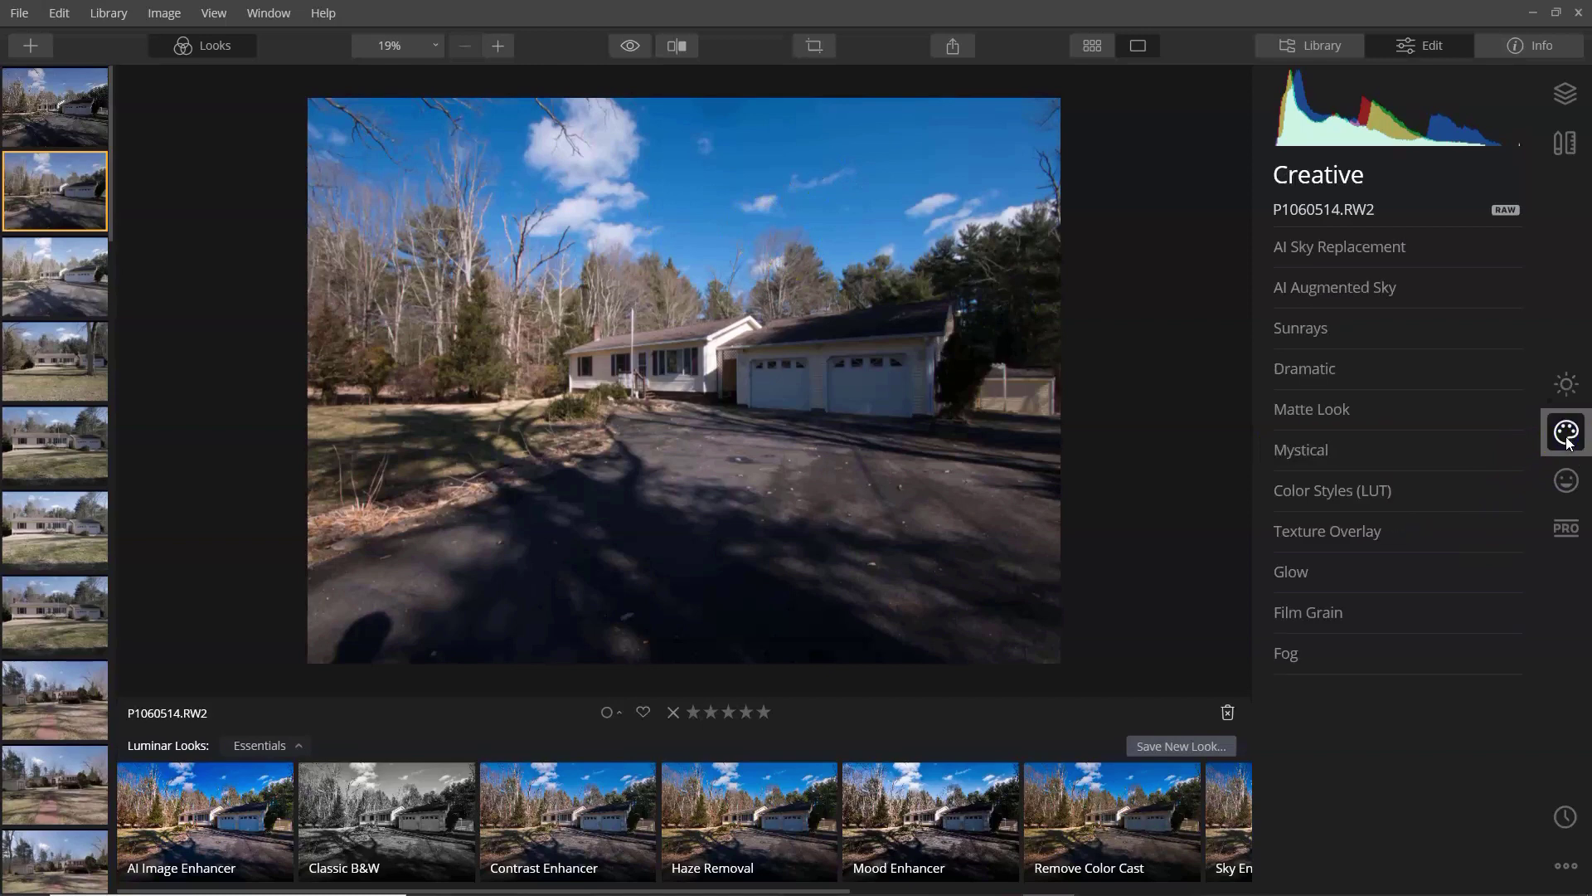
pyautogui.click(1296, 259)
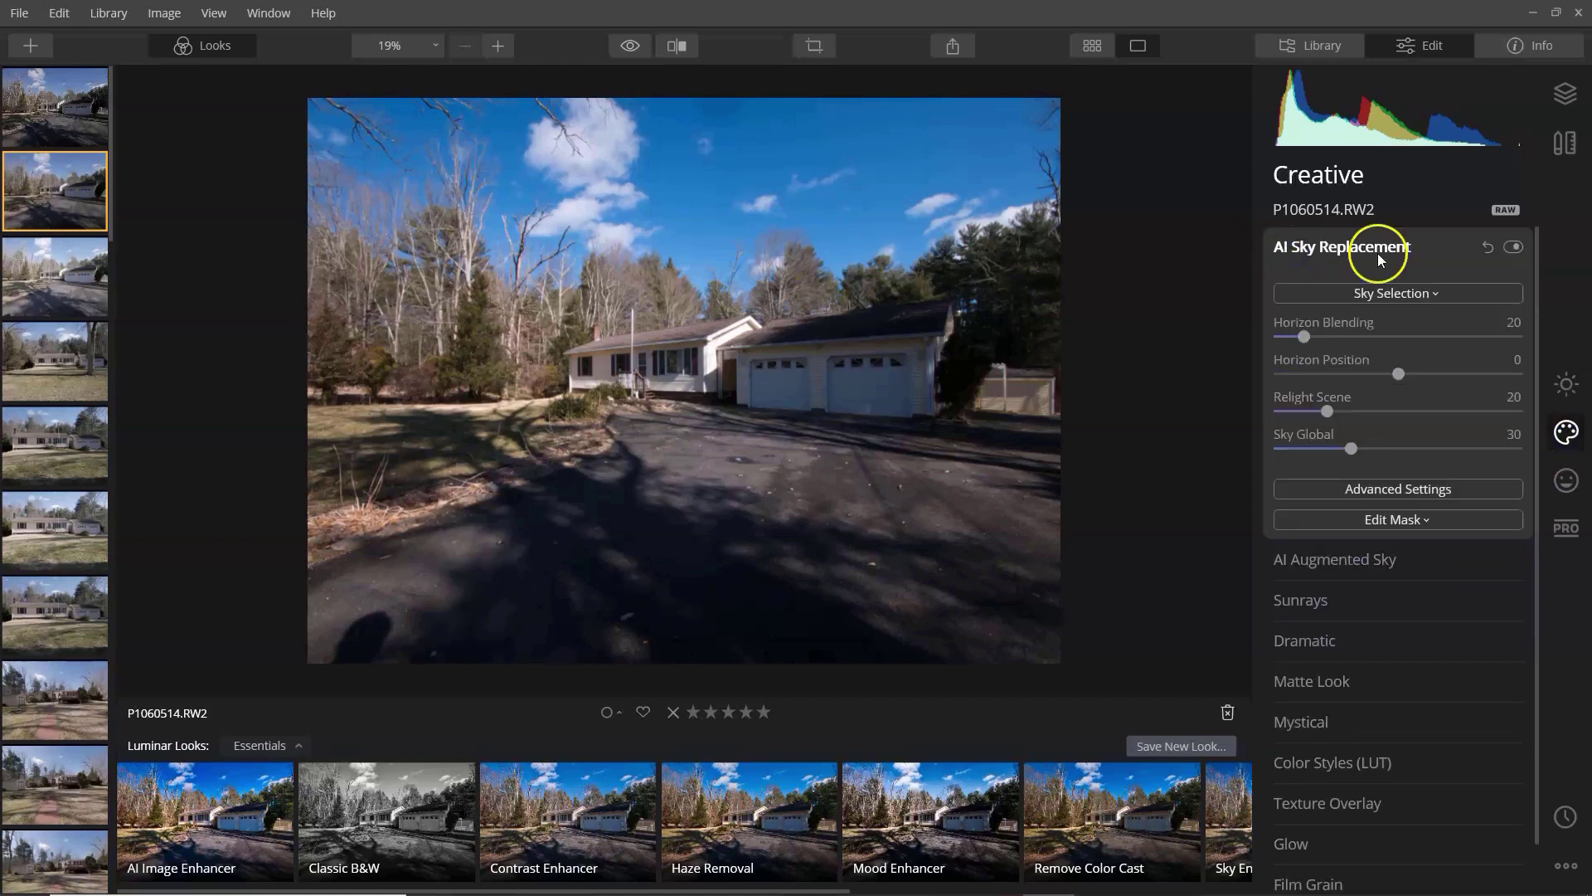
pyautogui.click(1400, 294)
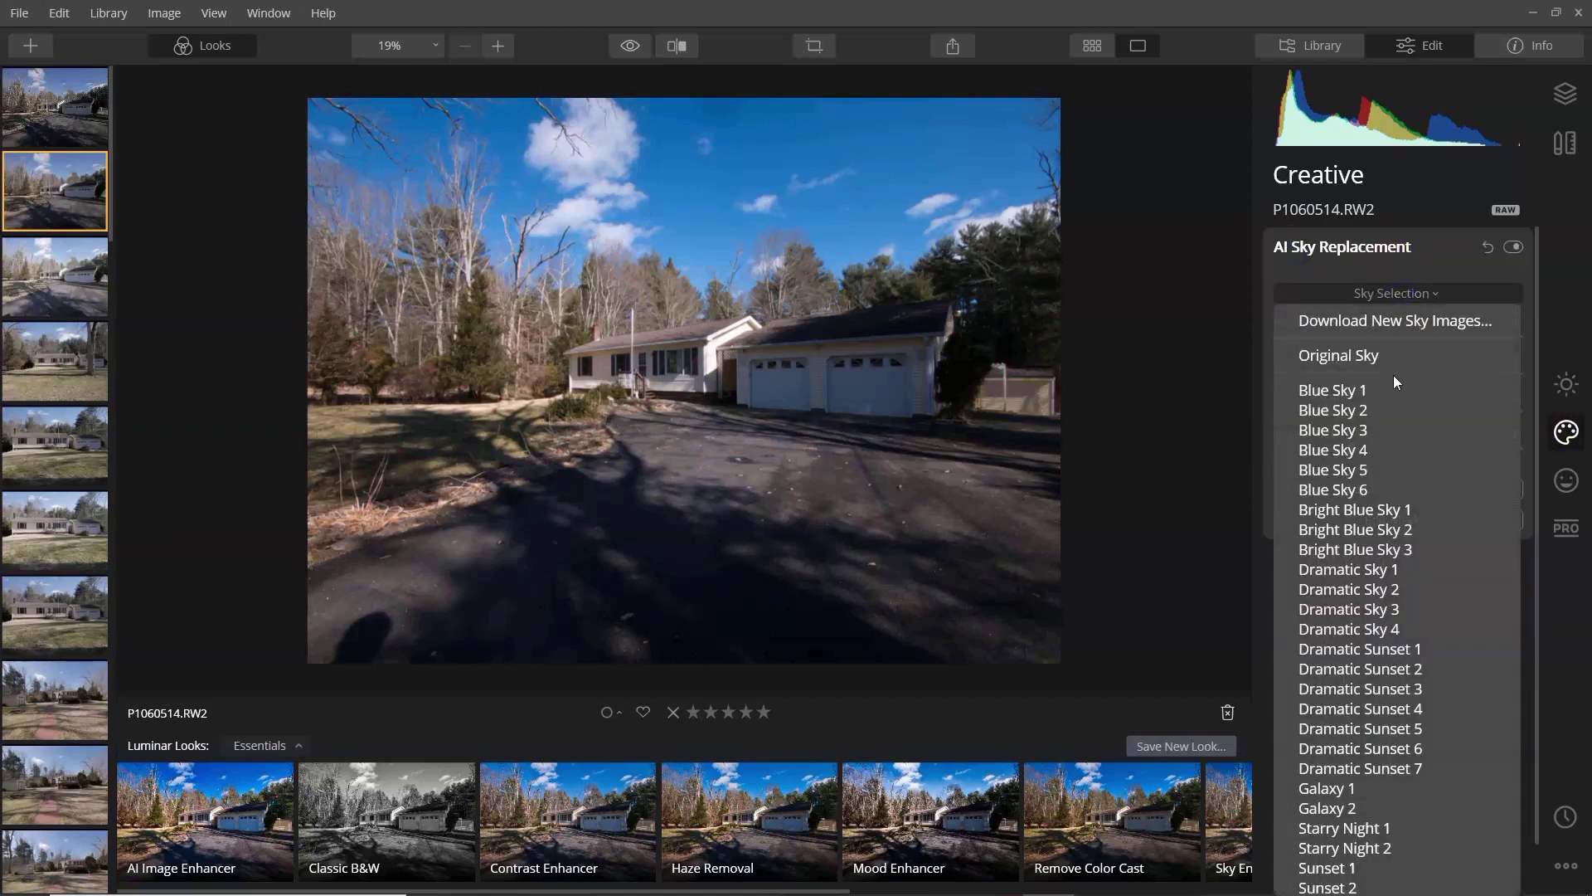
pyautogui.click(1377, 510)
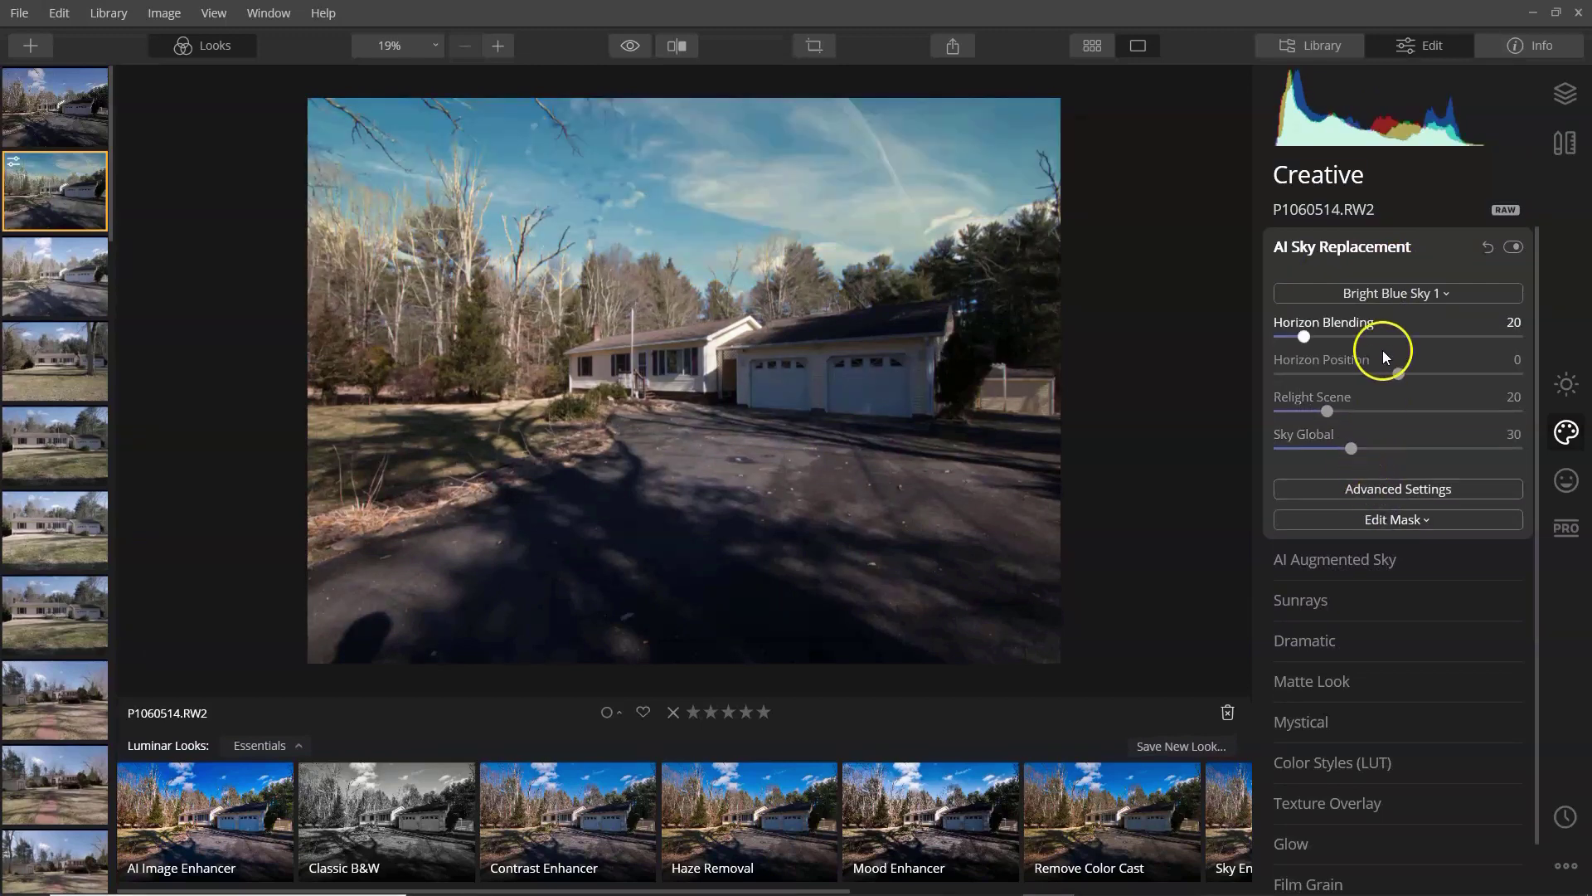
pyautogui.click(1390, 300)
pyautogui.scroll(-2, 1441, 564)
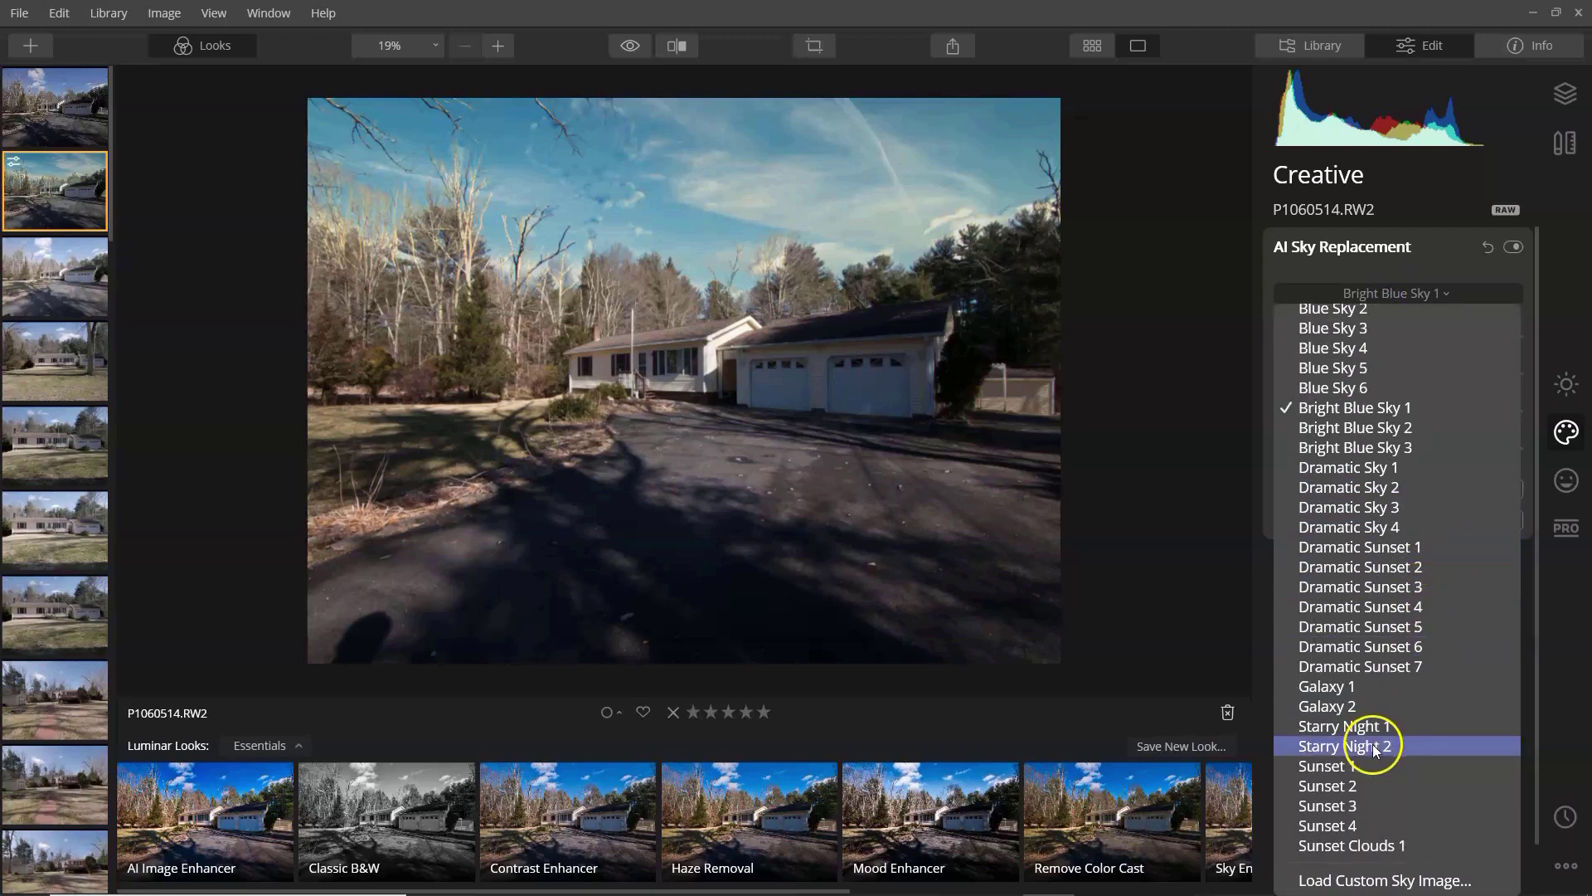
pyautogui.click(1377, 747)
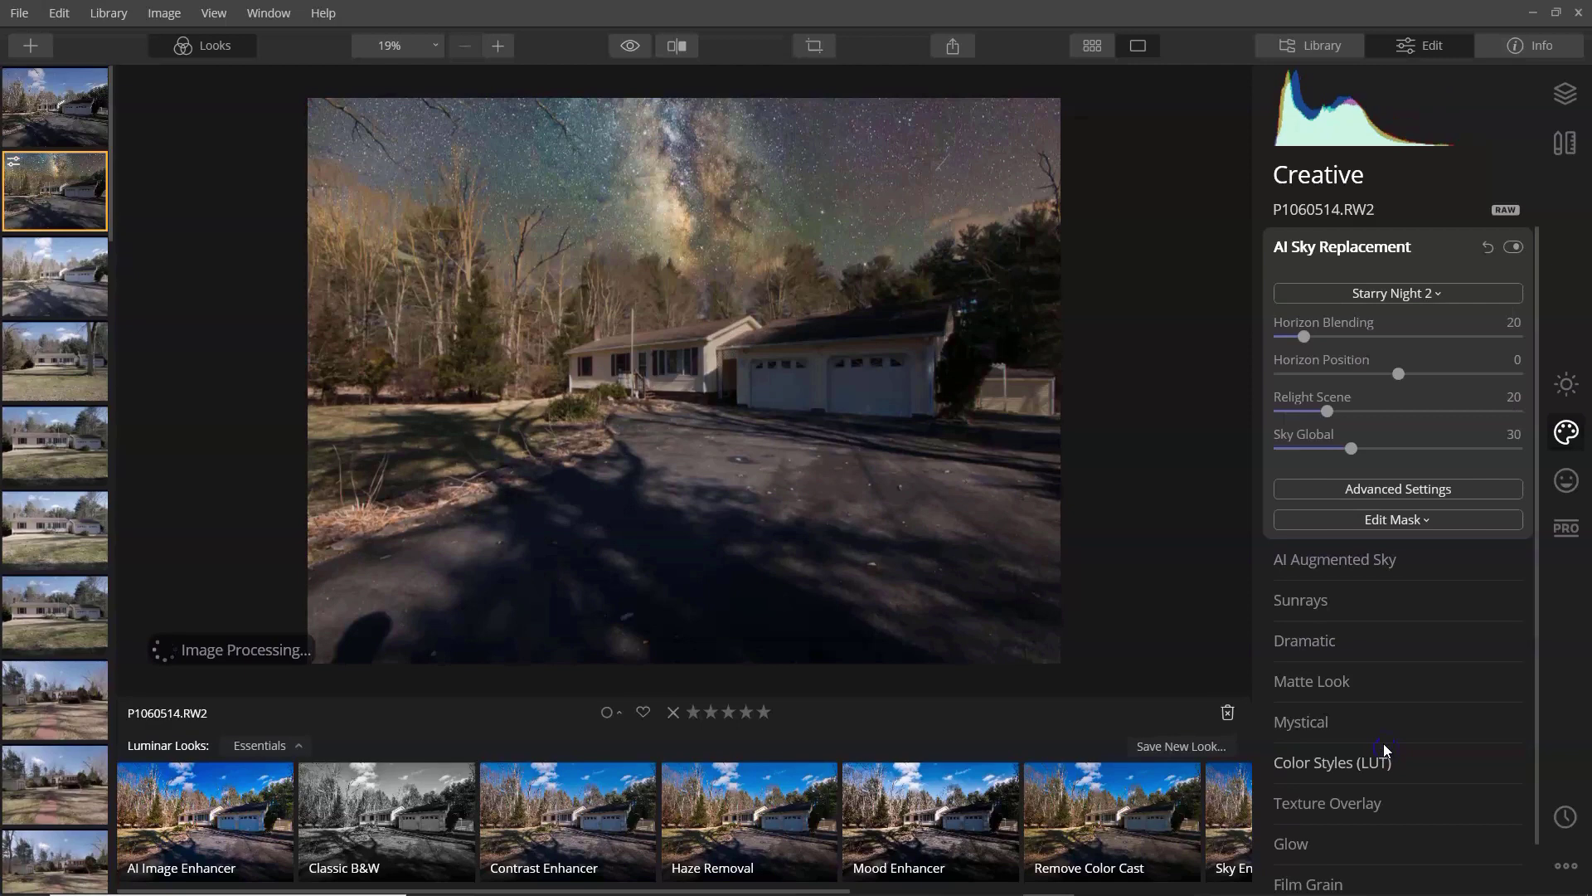
# Try Starry Night 1 and Sunset 1, then reset to the original sky and collapse the panel.
pyautogui.click(1413, 489)
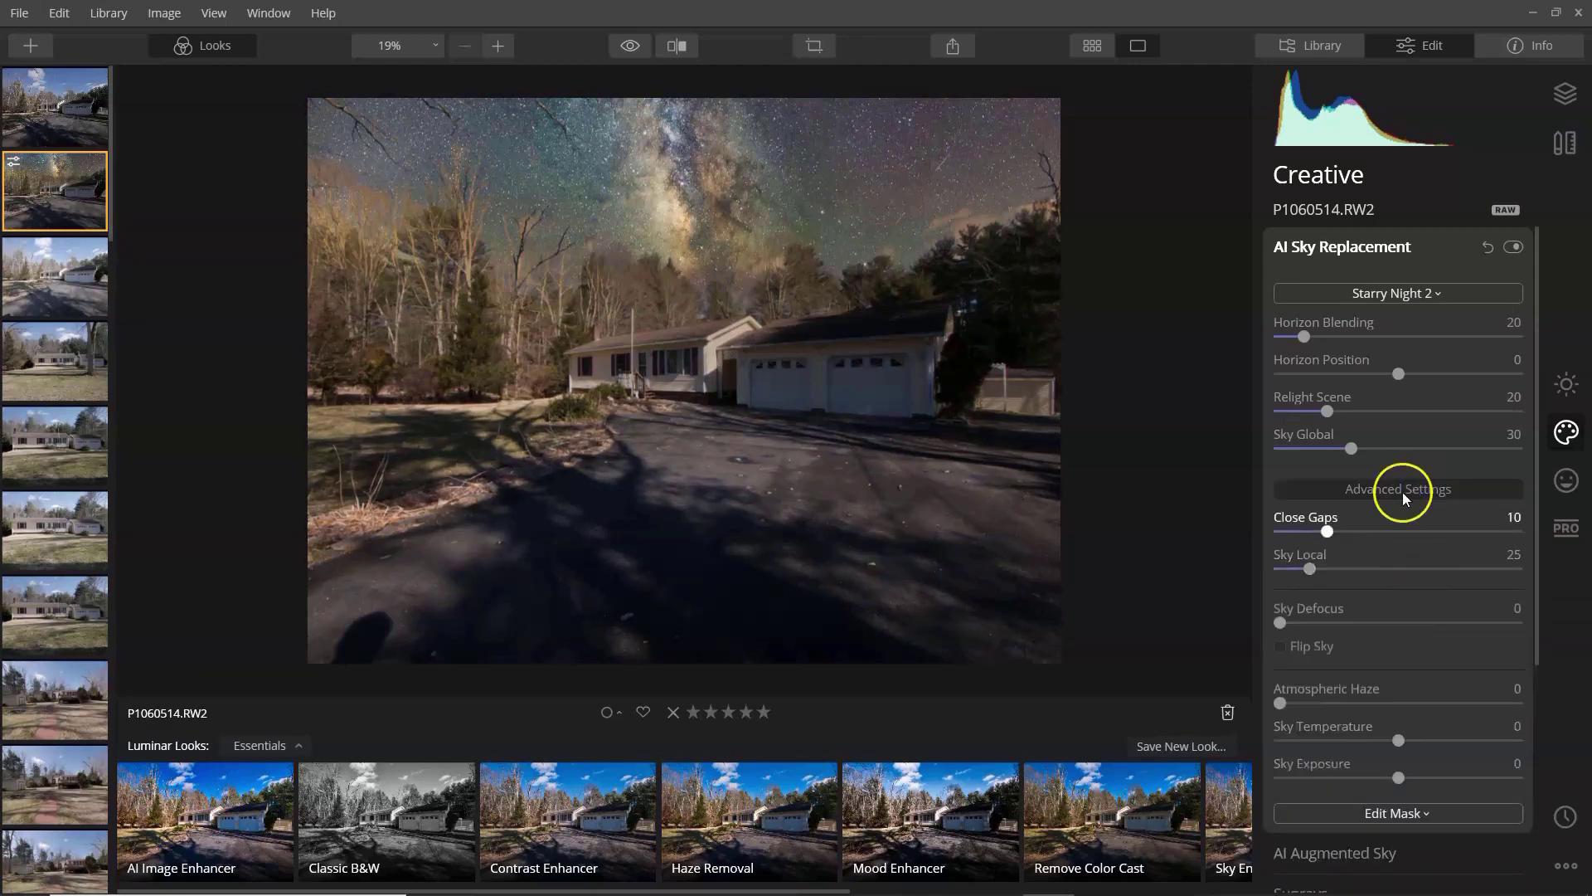
pyautogui.click(1402, 294)
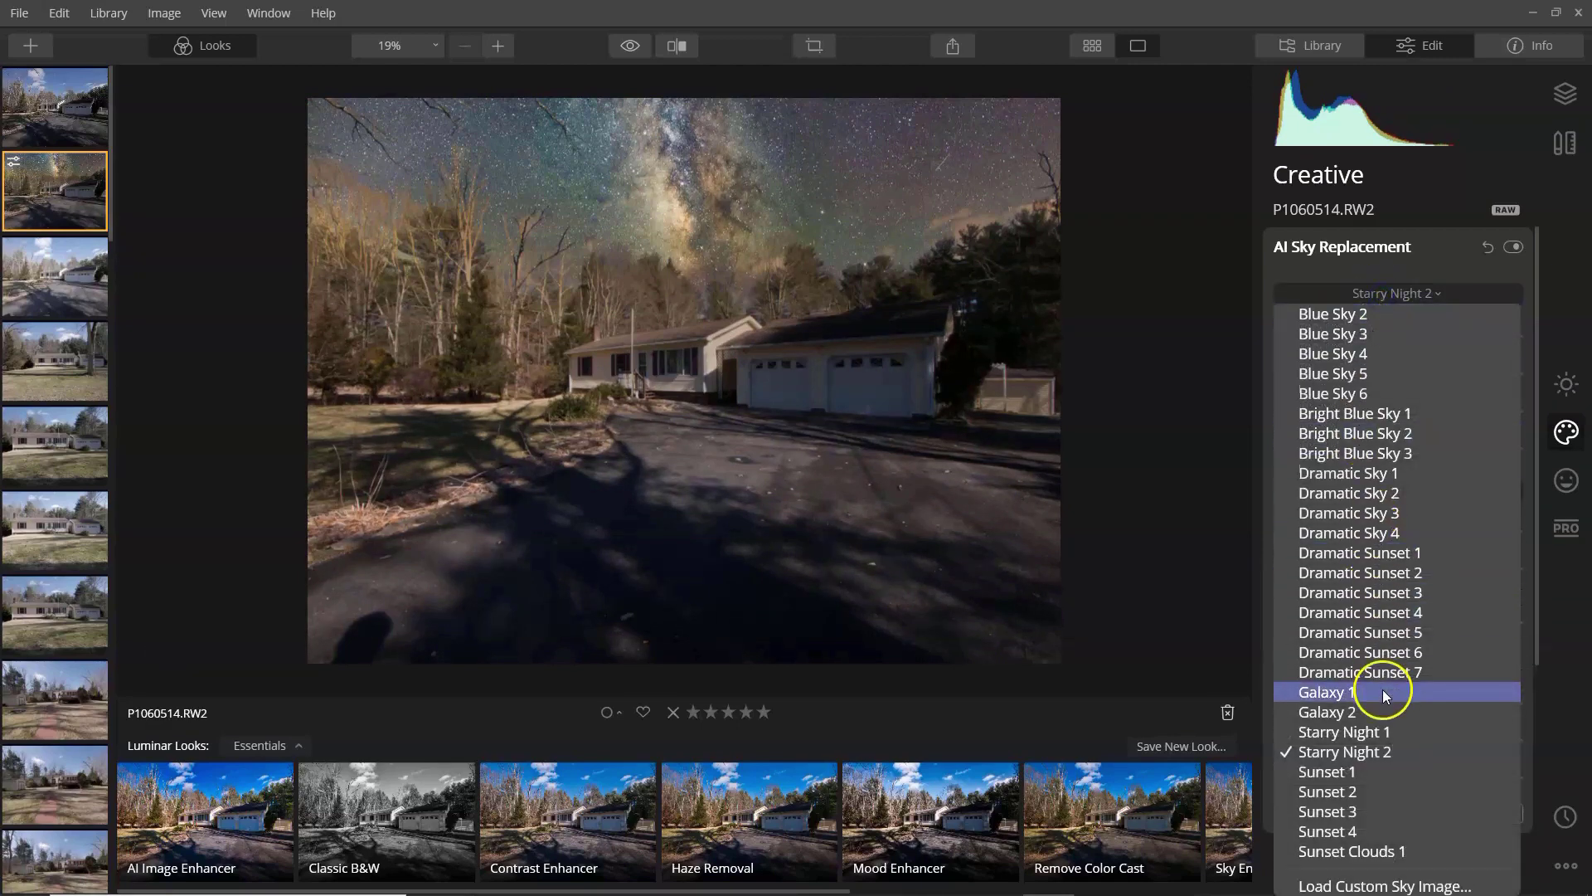
pyautogui.click(1398, 731)
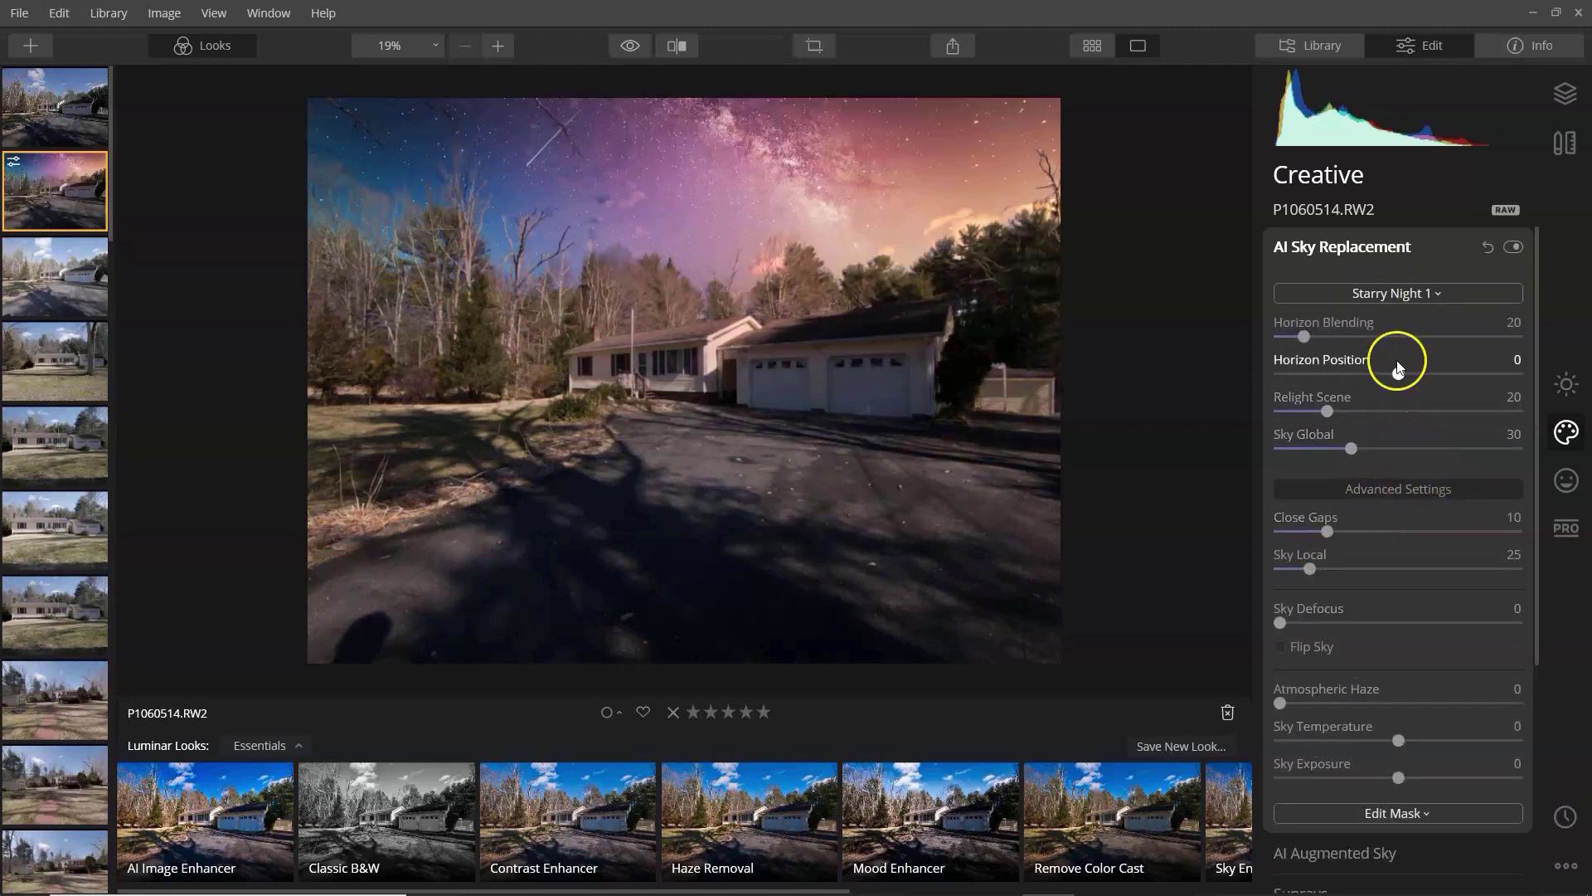
pyautogui.click(1391, 296)
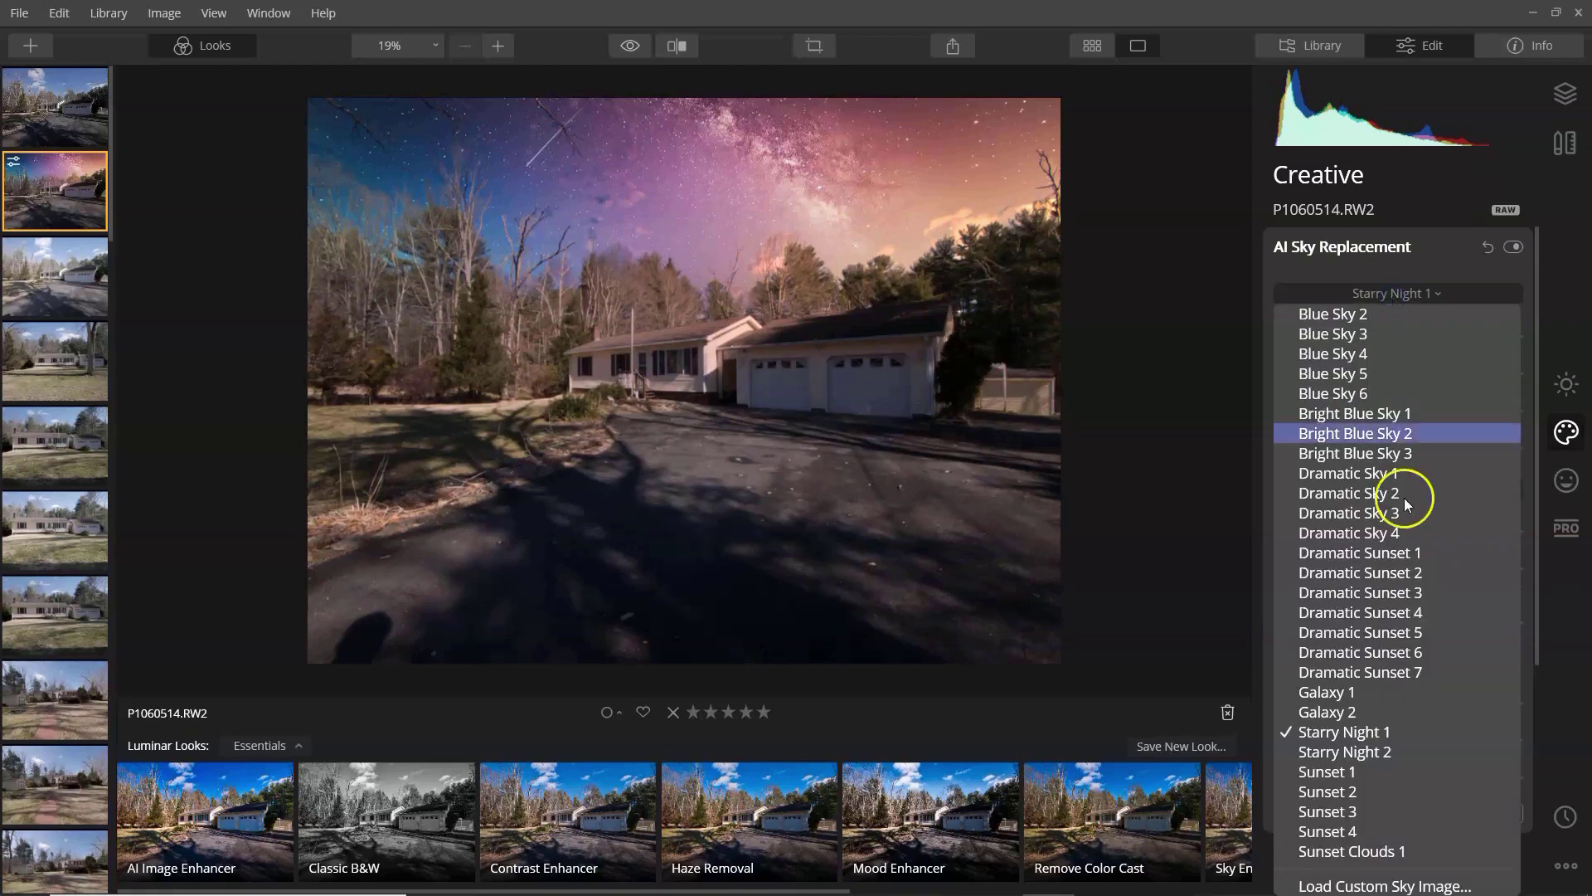
pyautogui.click(1445, 773)
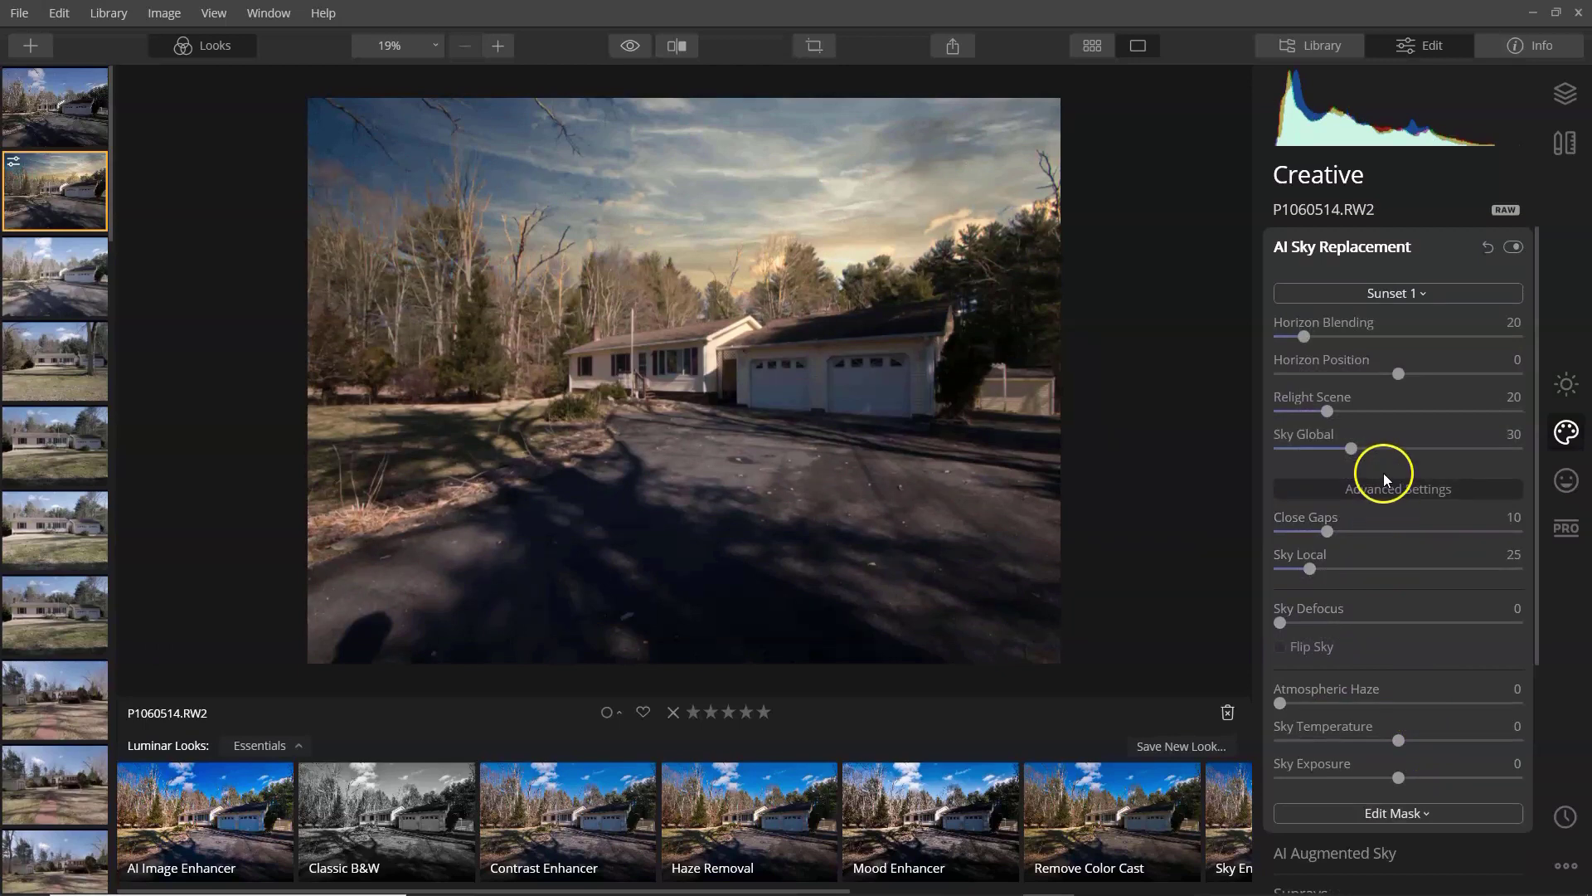
pyautogui.click(1486, 249)
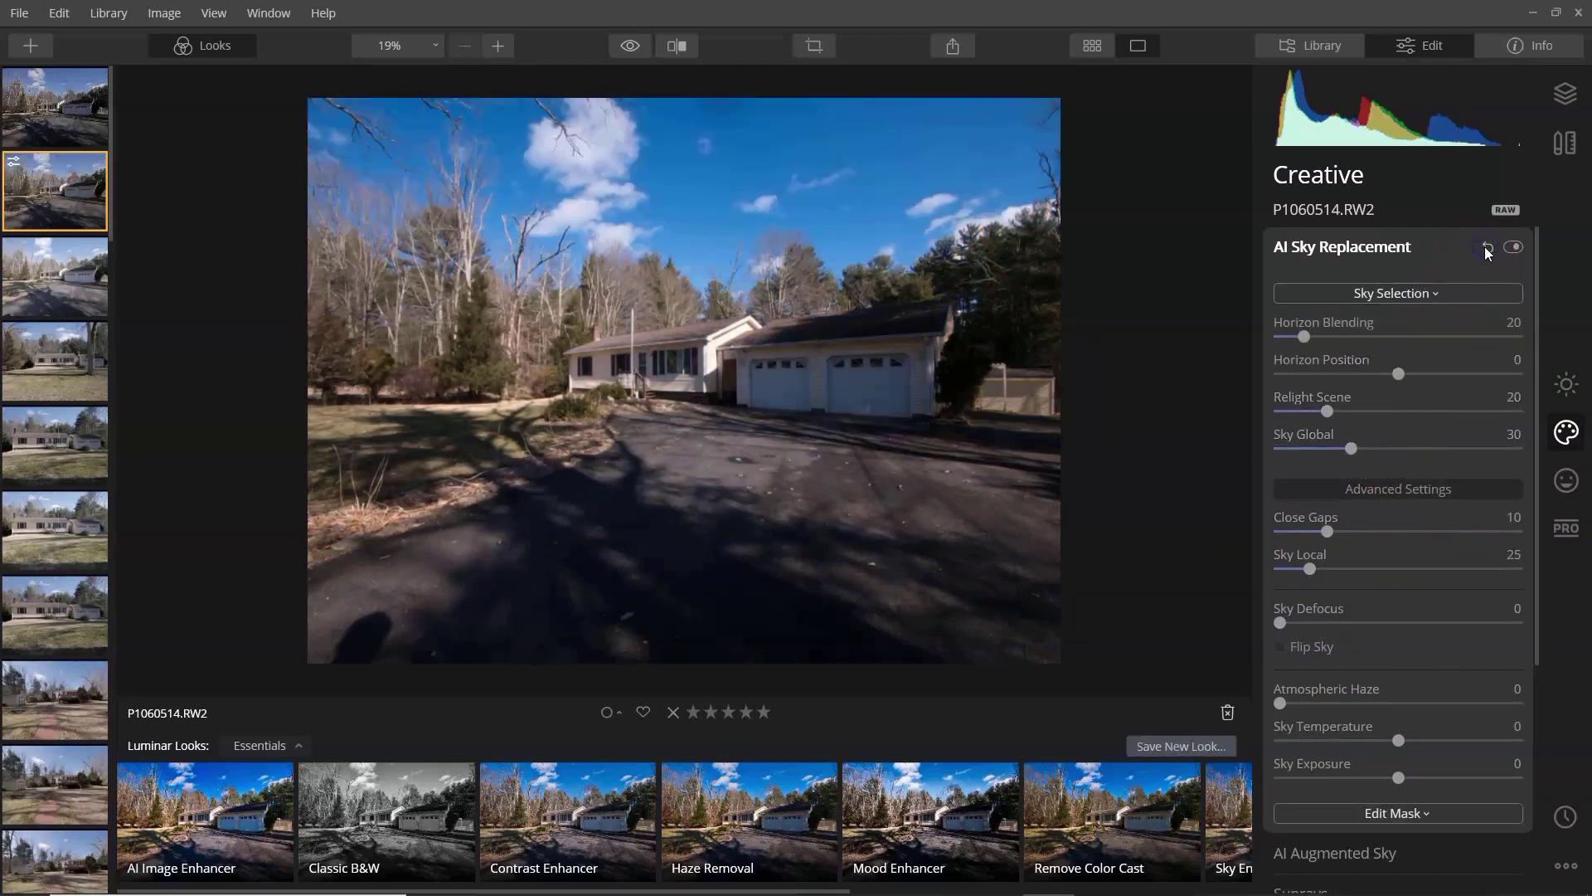
pyautogui.click(1318, 272)
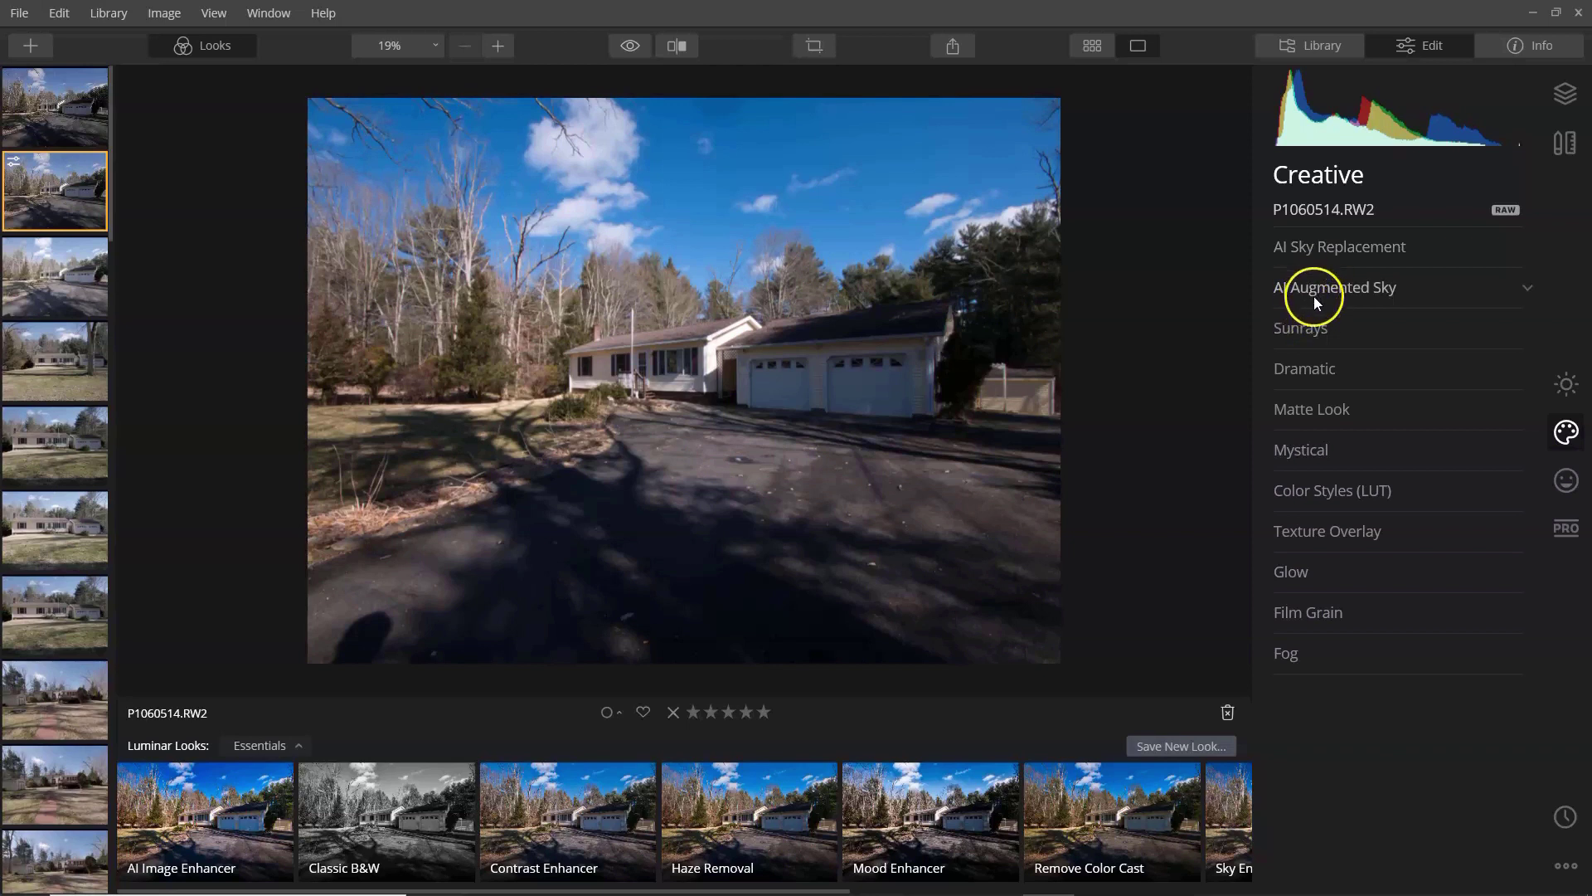
# In AI Augmented Sky, add Aurora 1, then replace it with the Birds 1 object.
pyautogui.click(1331, 292)
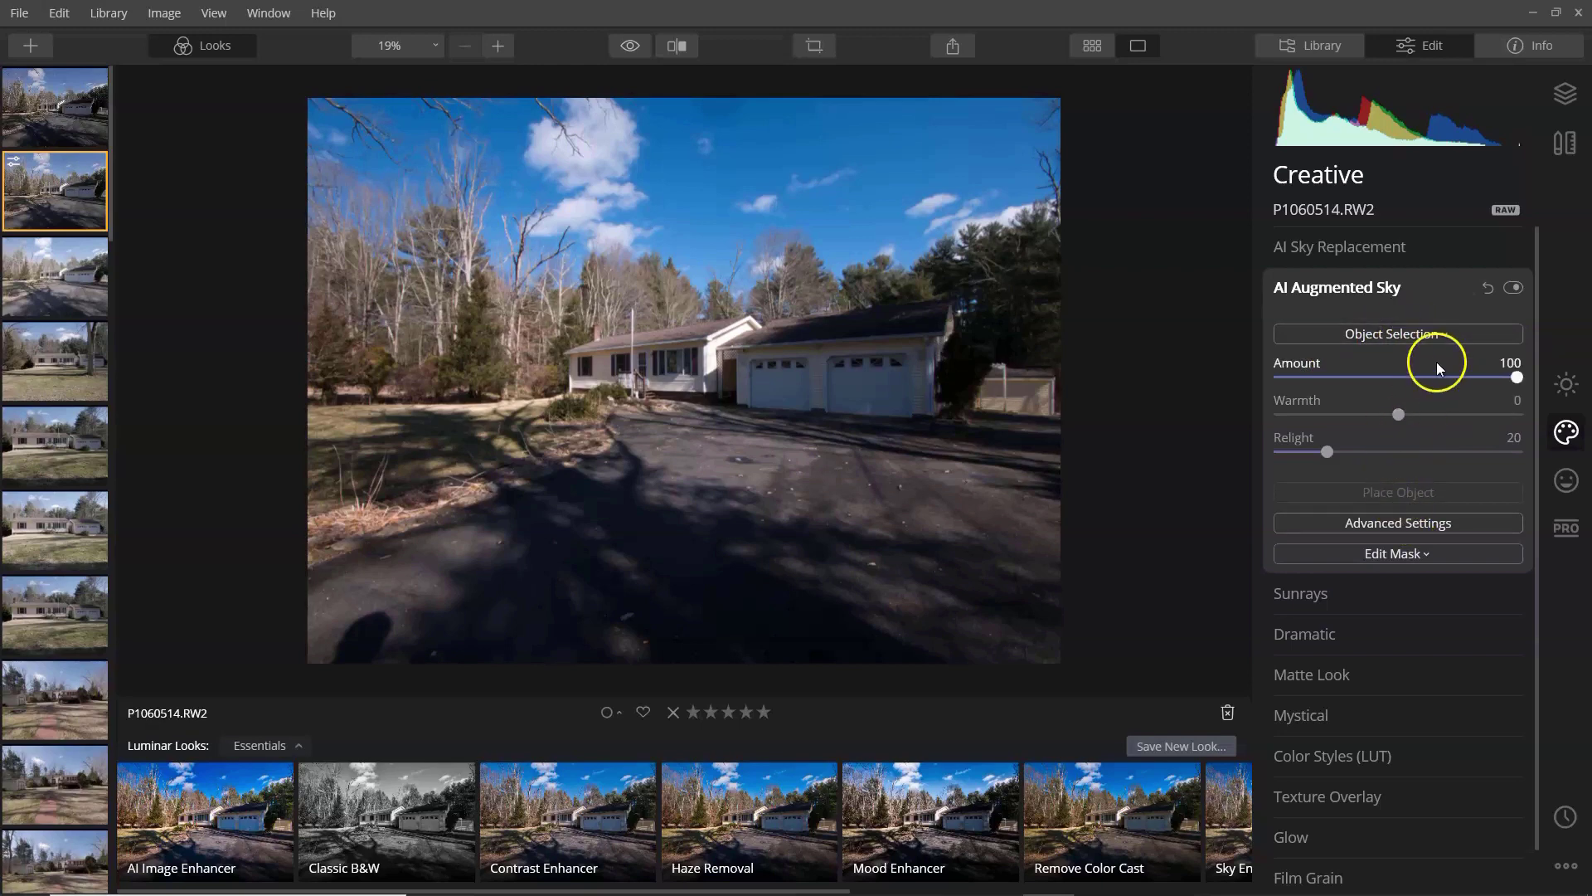
pyautogui.click(1427, 335)
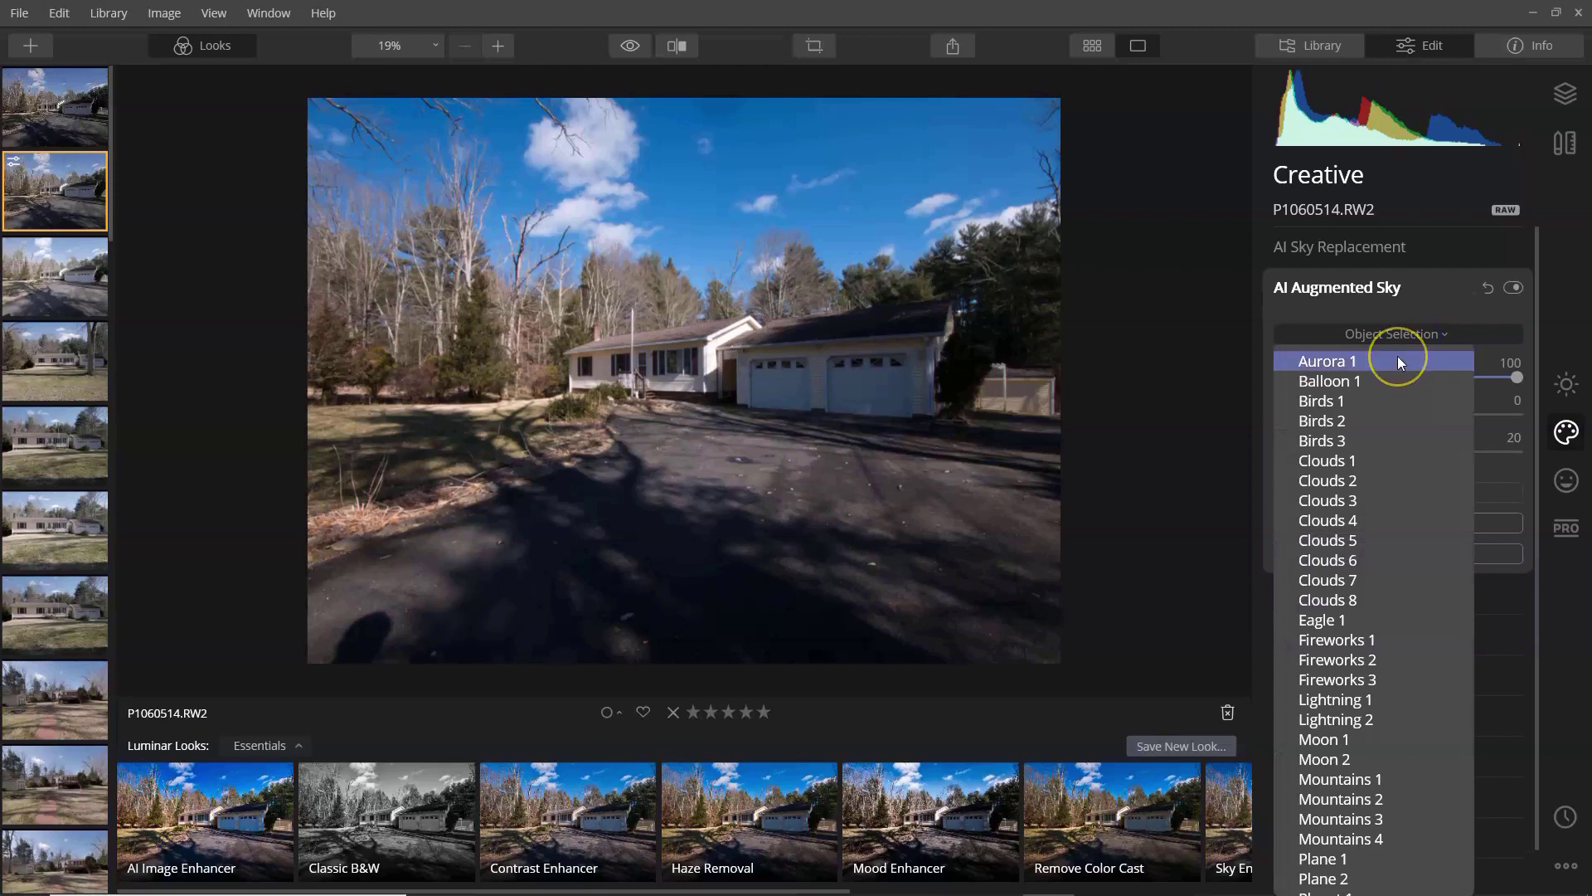
pyautogui.click(1397, 359)
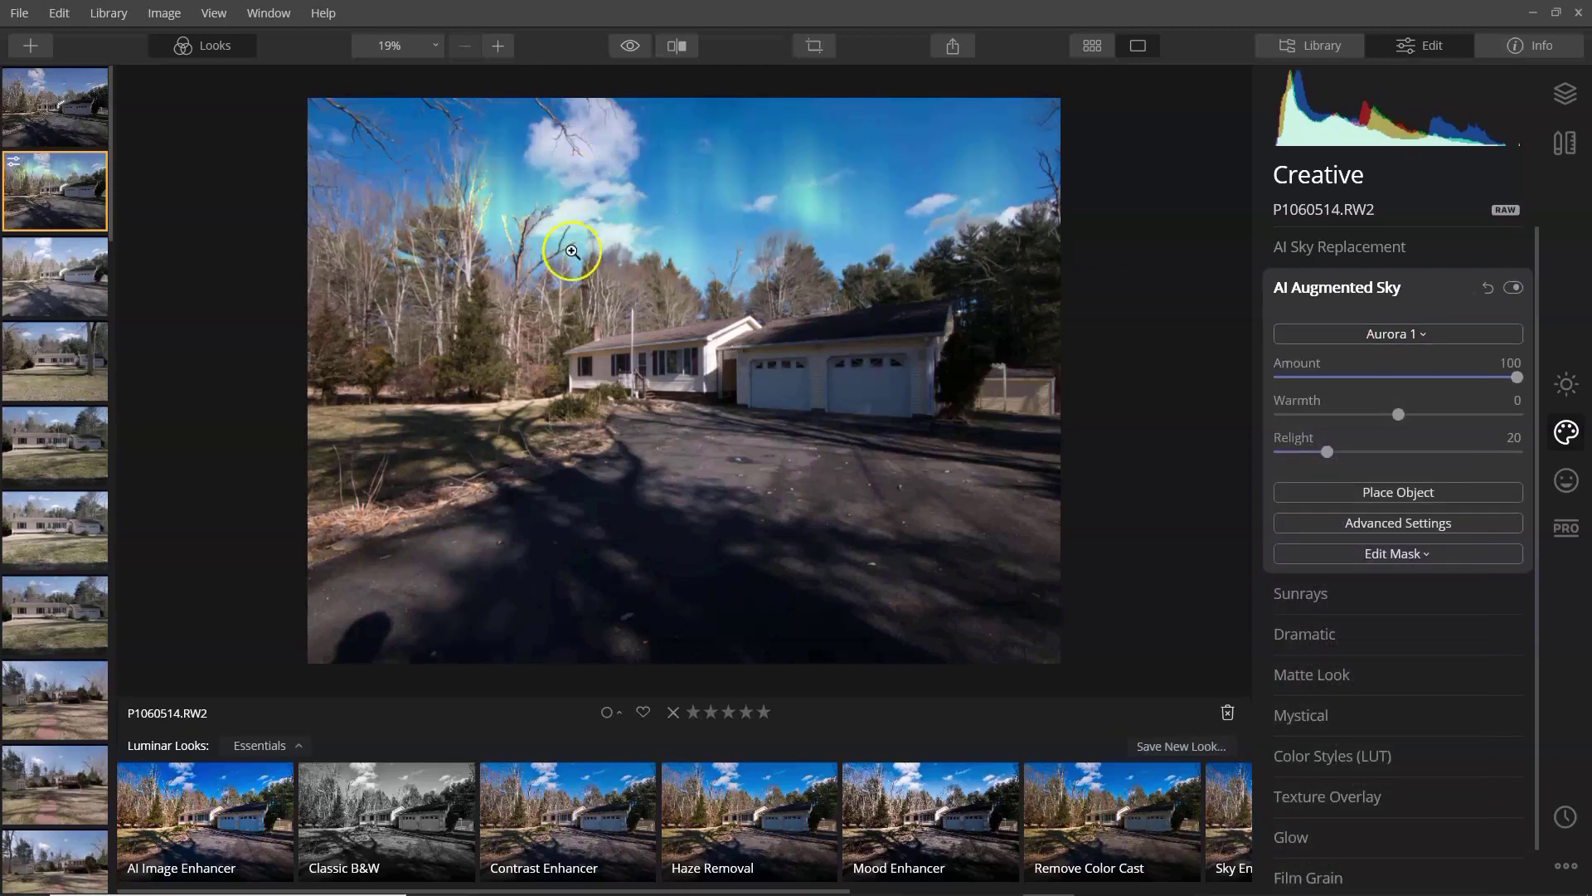
pyautogui.click(1391, 333)
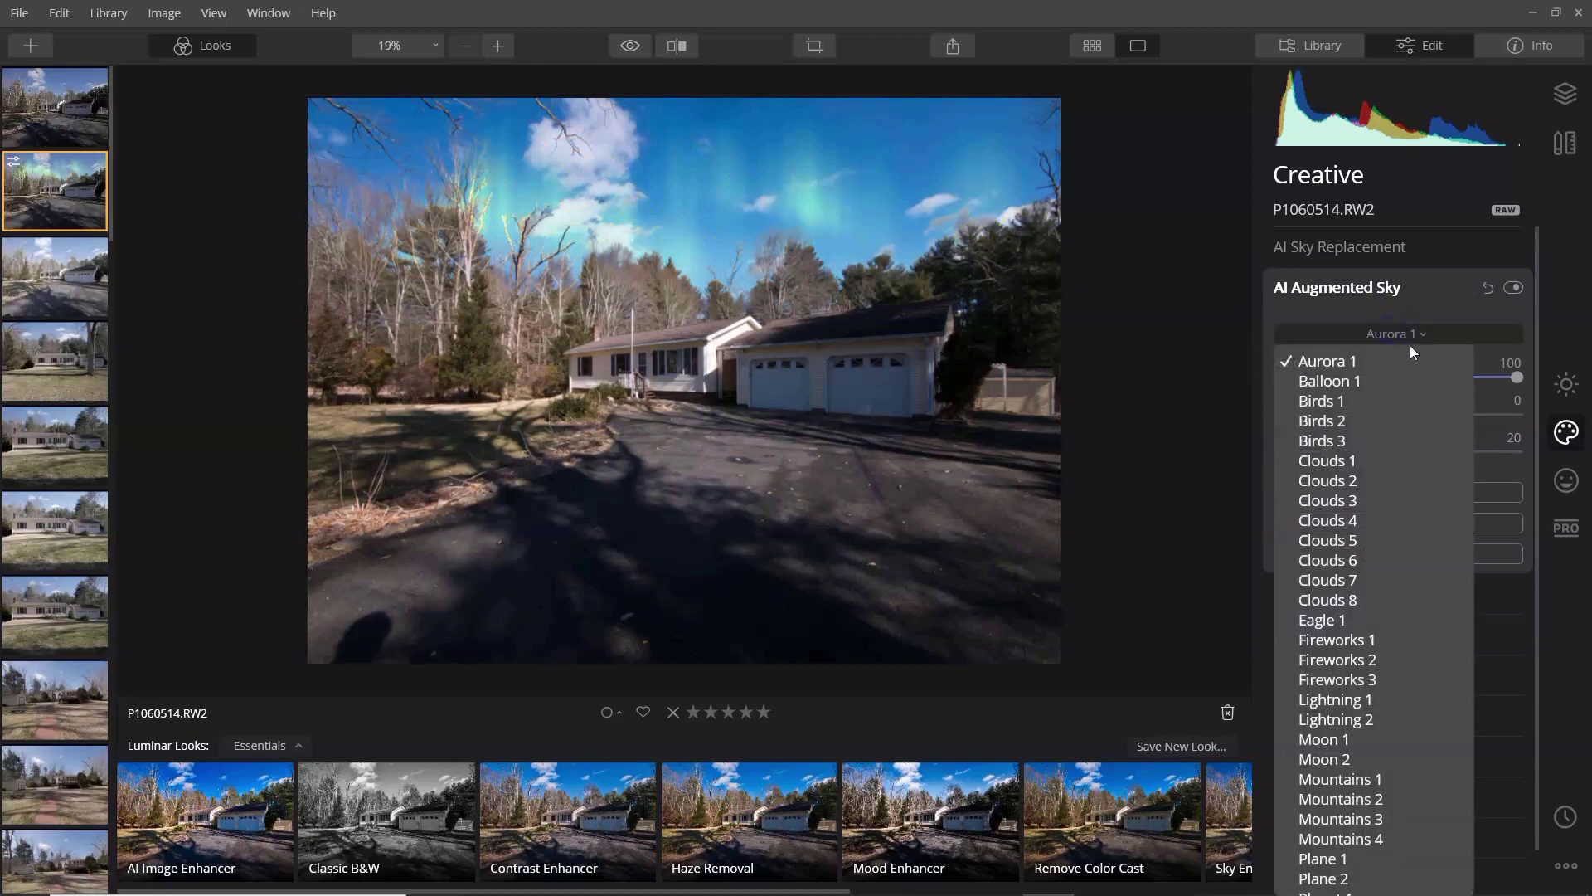
pyautogui.click(1385, 403)
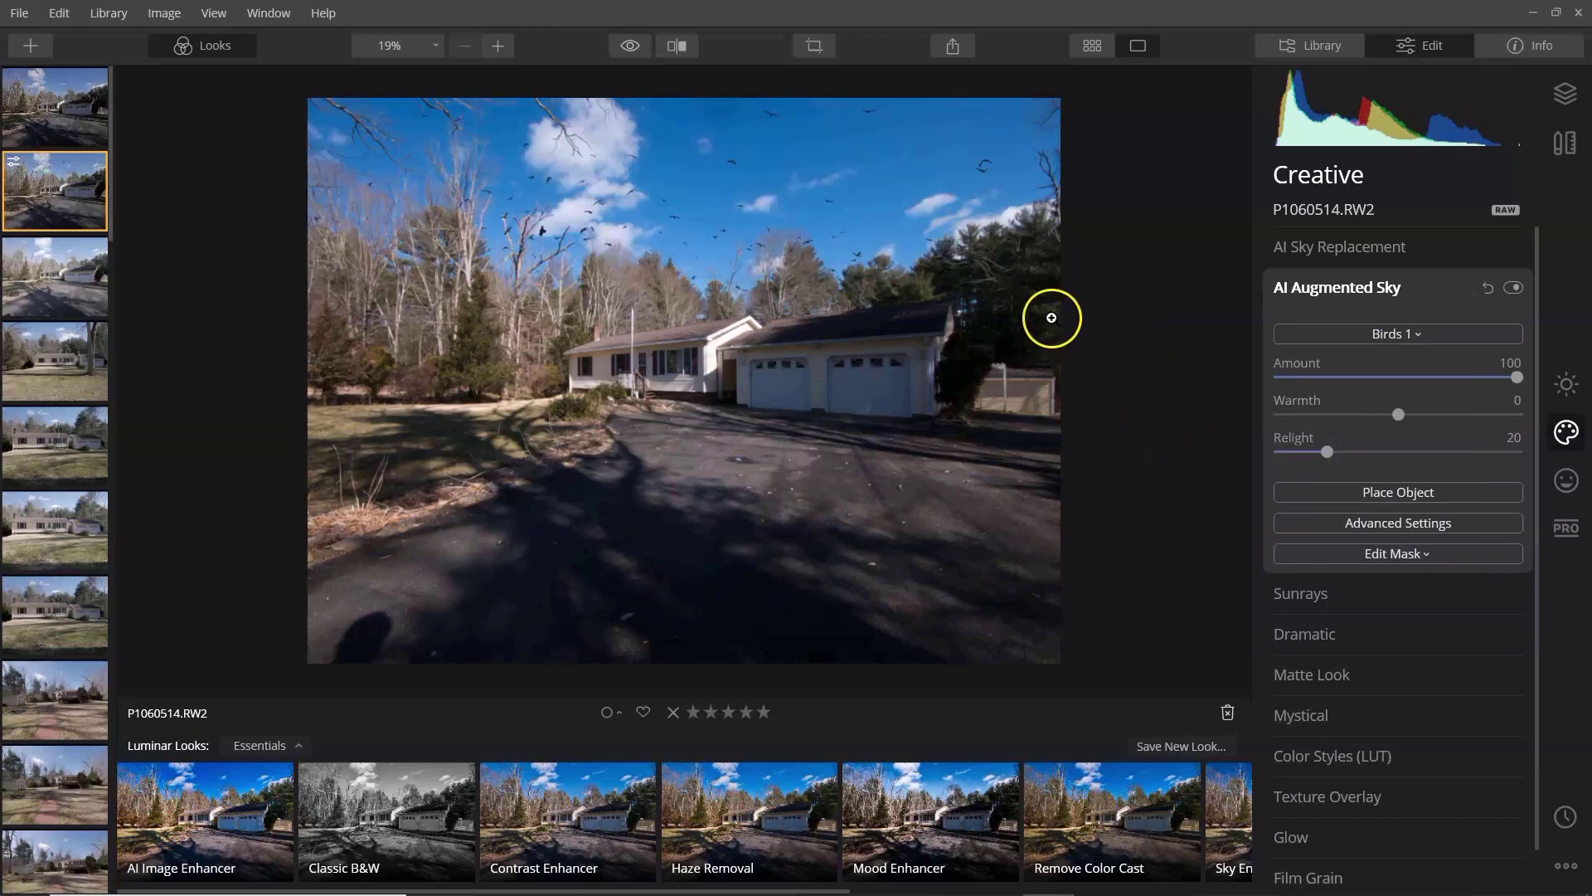
# Zoom in and pan around the sky to inspect the birds, then zoom back out to 19%.
pyautogui.scroll(3, 709, 298)
pyautogui.moveTo(703, 272); pyautogui.dragTo(703, 451)
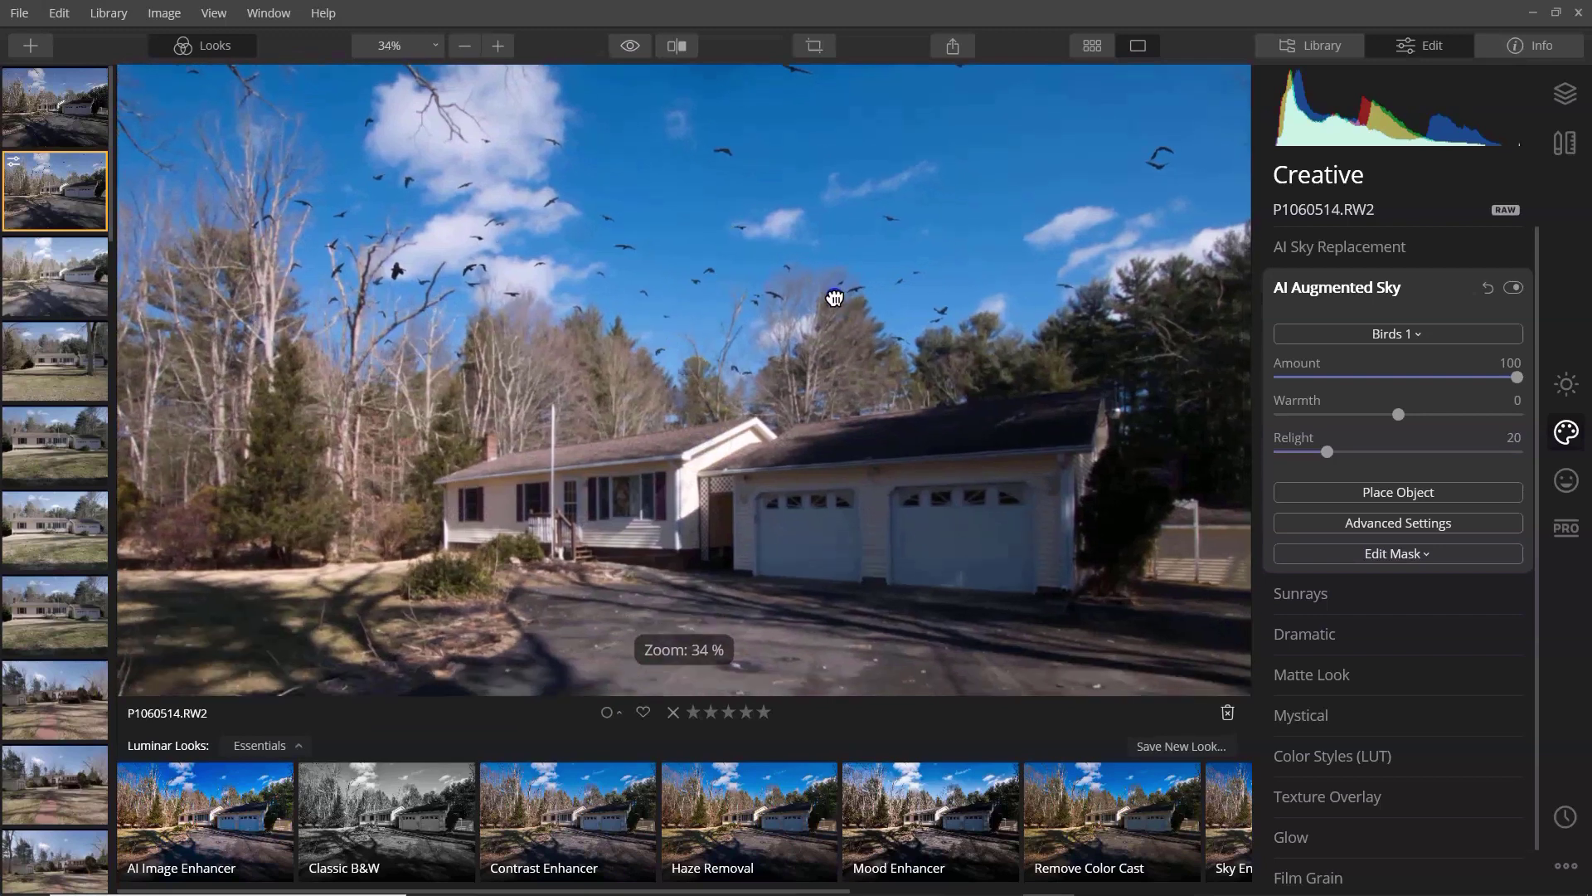
pyautogui.scroll(-3, 707, 299)
pyautogui.scroll(4, 727, 297)
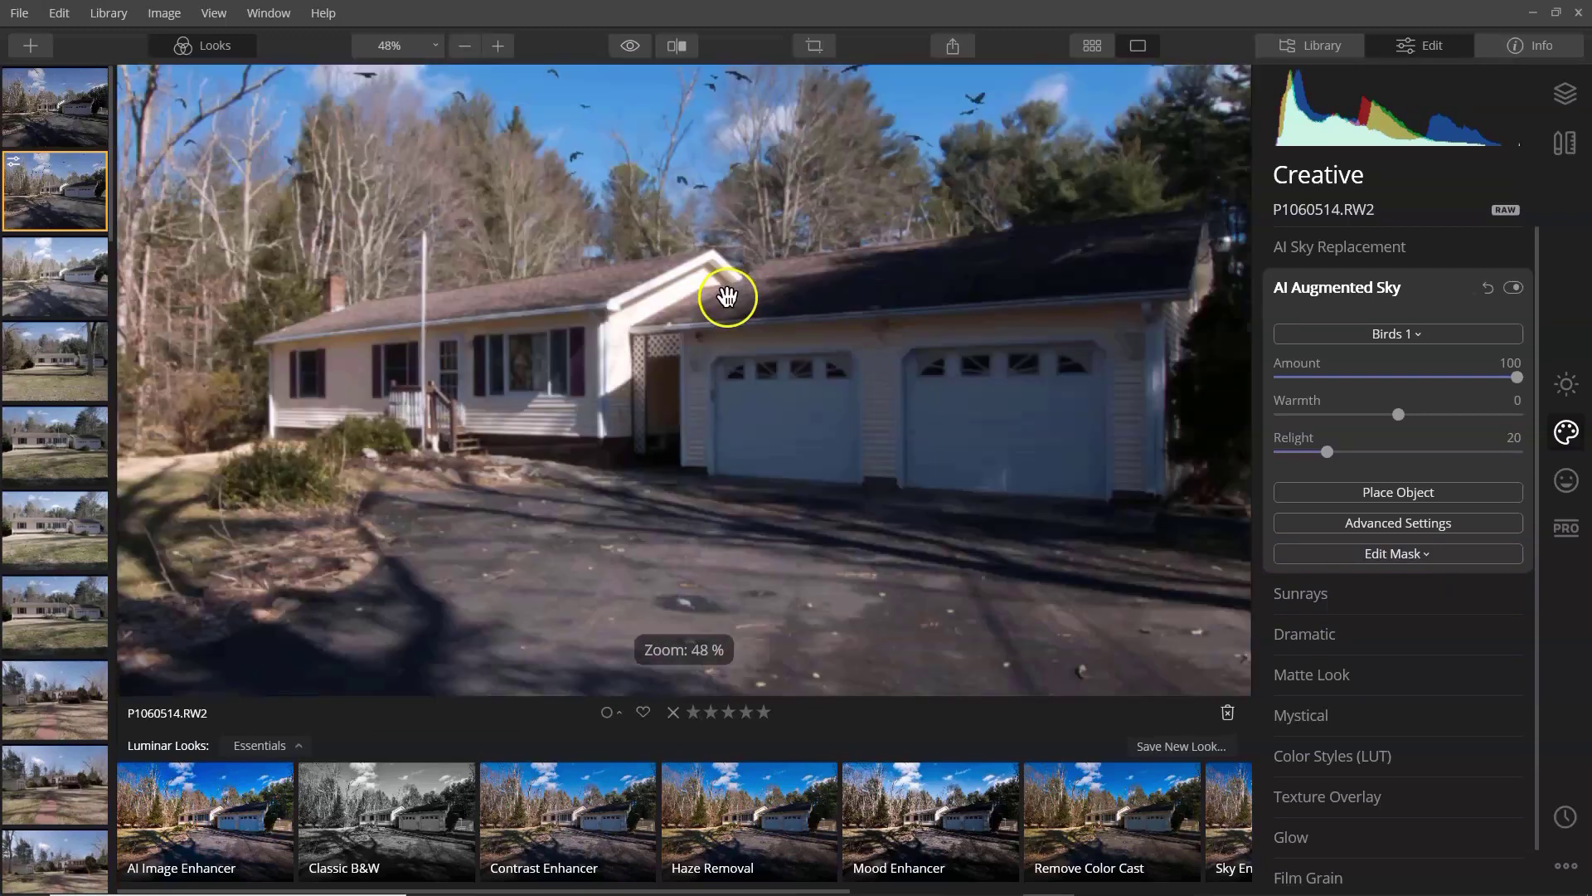
pyautogui.scroll(3, 727, 297)
pyautogui.moveTo(693, 203); pyautogui.dragTo(807, 605)
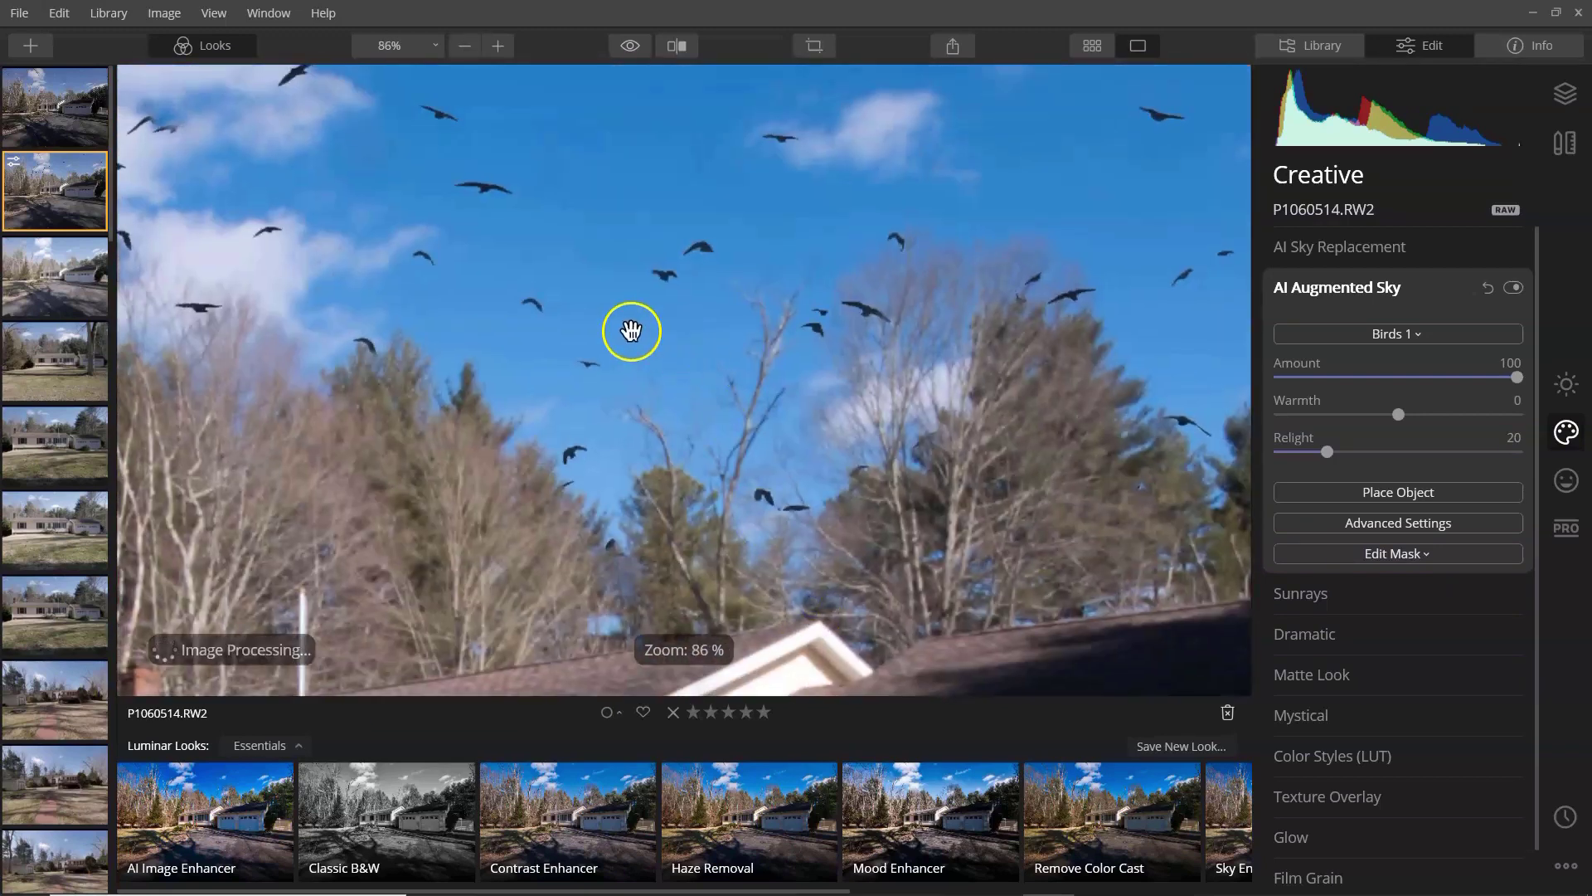
pyautogui.scroll(-2, 702, 322)
pyautogui.scroll(-3, 703, 325)
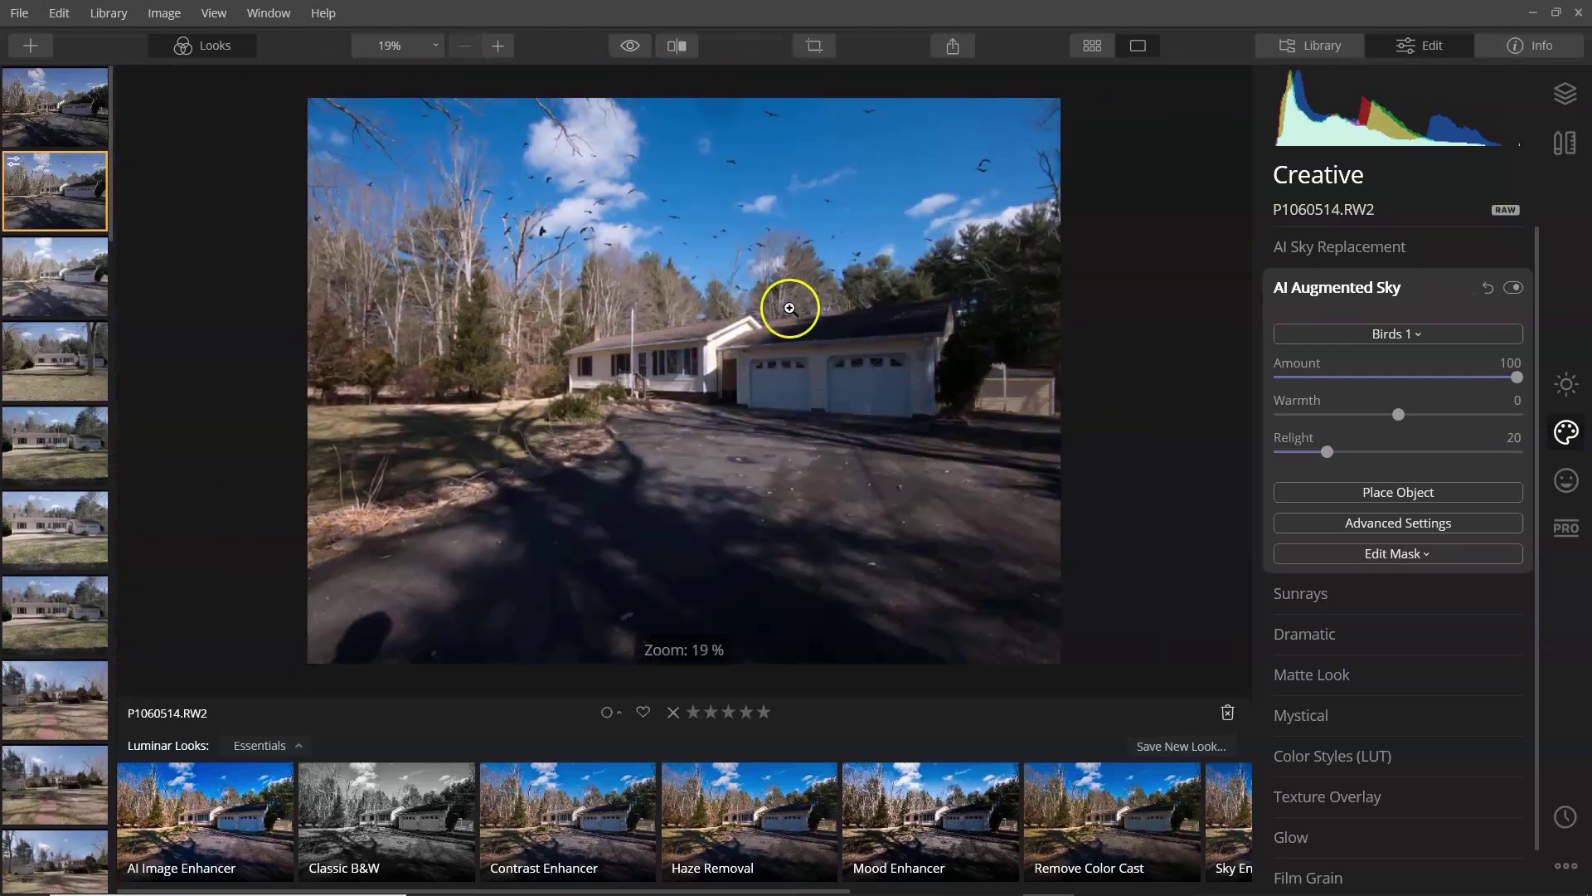
# Reposition the birds, then swap them for Clouds 1 placed in the upper-right sky.
pyautogui.click(1415, 493)
pyautogui.moveTo(796, 295)
pyautogui.mouseDown()
pyautogui.moveTo(827, 352)
pyautogui.moveTo(817, 386)
pyautogui.moveTo(768, 268)
pyautogui.moveTo(867, 291)
pyautogui.moveTo(851, 304)
pyautogui.moveTo(796, 282)
pyautogui.mouseUp()
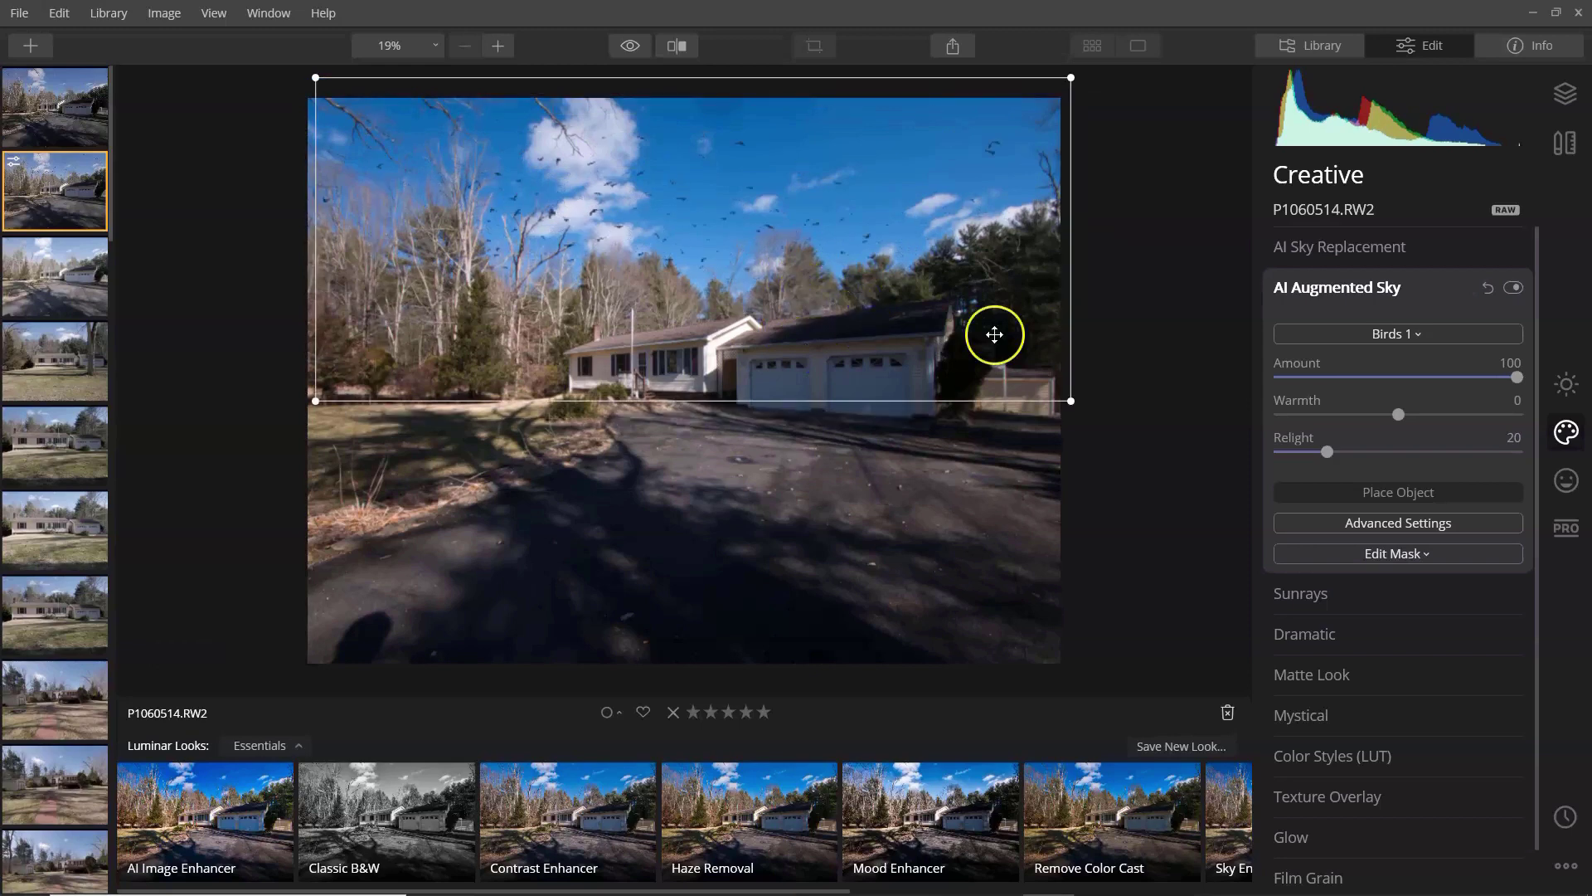
pyautogui.click(1365, 336)
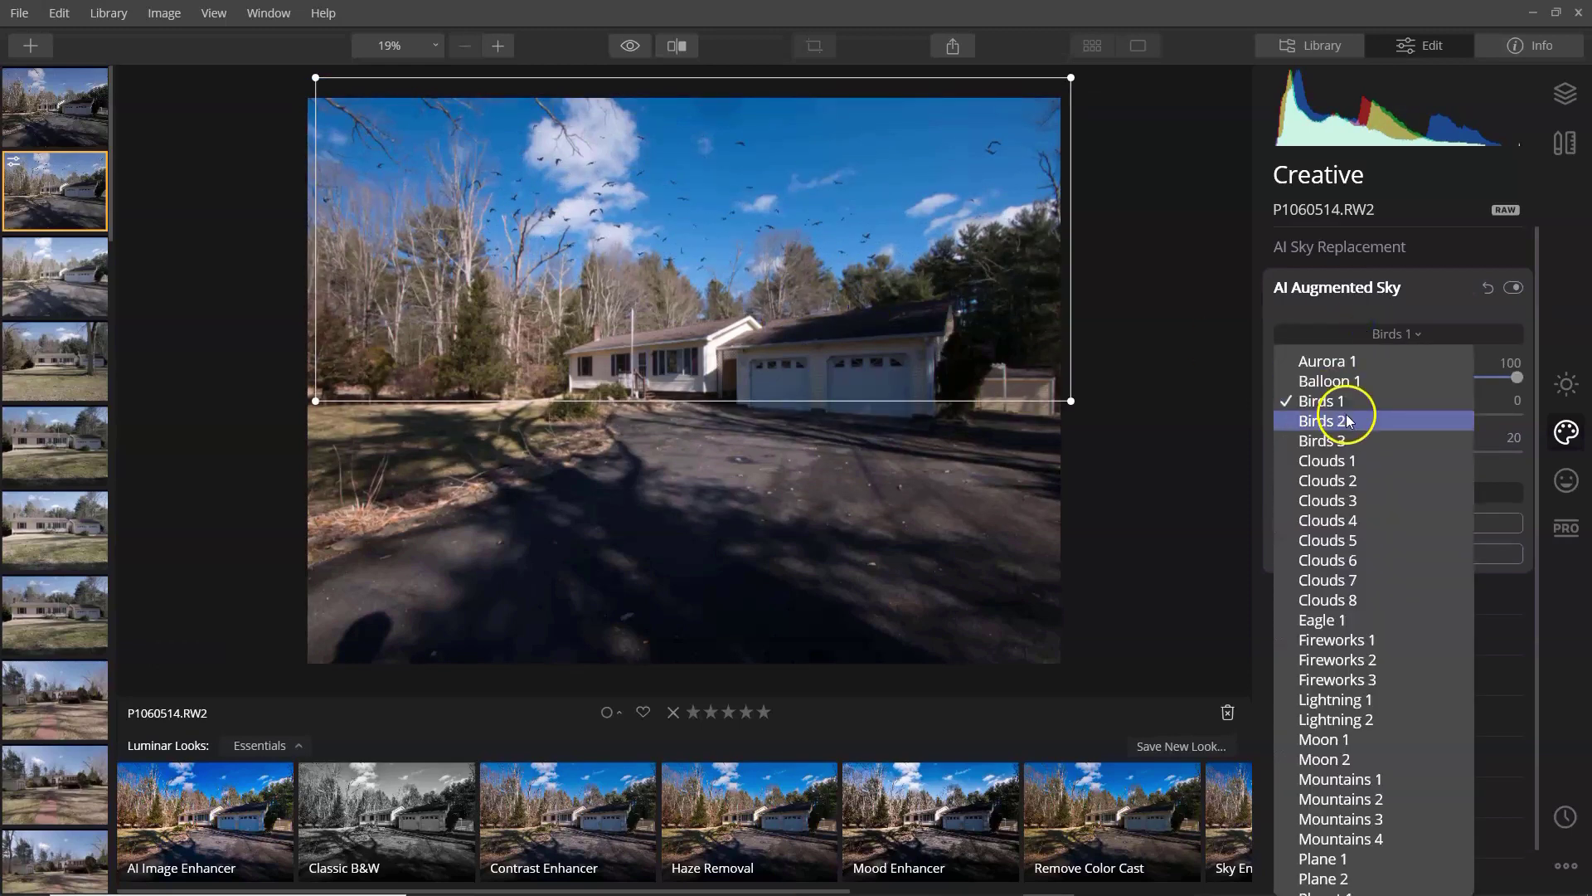
pyautogui.click(1412, 461)
pyautogui.moveTo(729, 220); pyautogui.dragTo(860, 197)
pyautogui.click(1415, 335)
pyautogui.click(1370, 270)
pyautogui.click(1392, 290)
pyautogui.scroll(1, 1386, 309)
pyautogui.click(1386, 330)
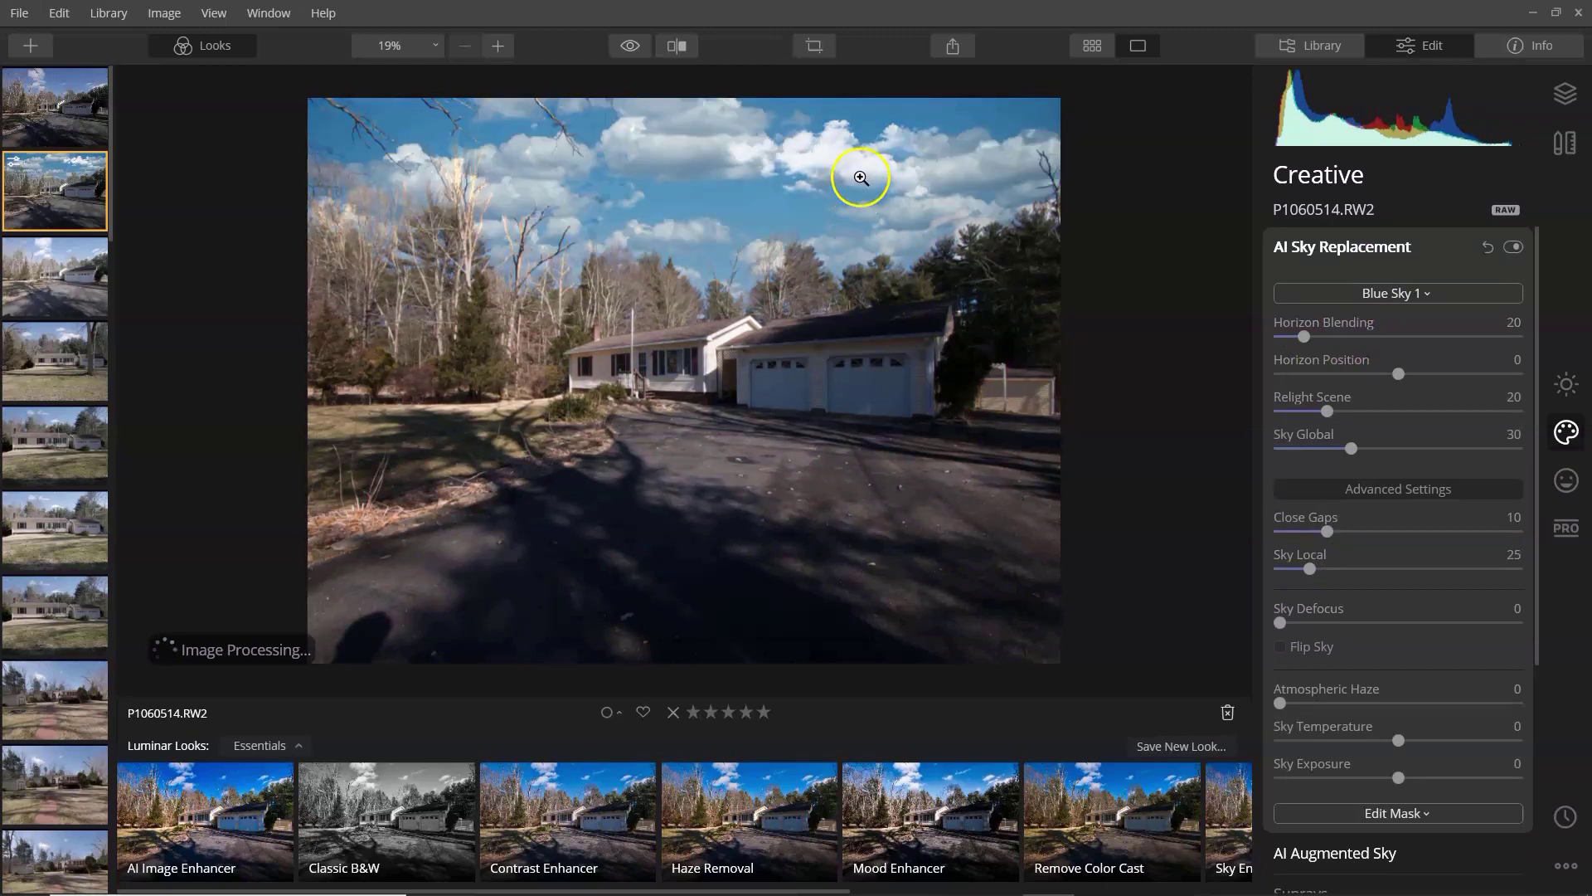
pyautogui.click(1428, 298)
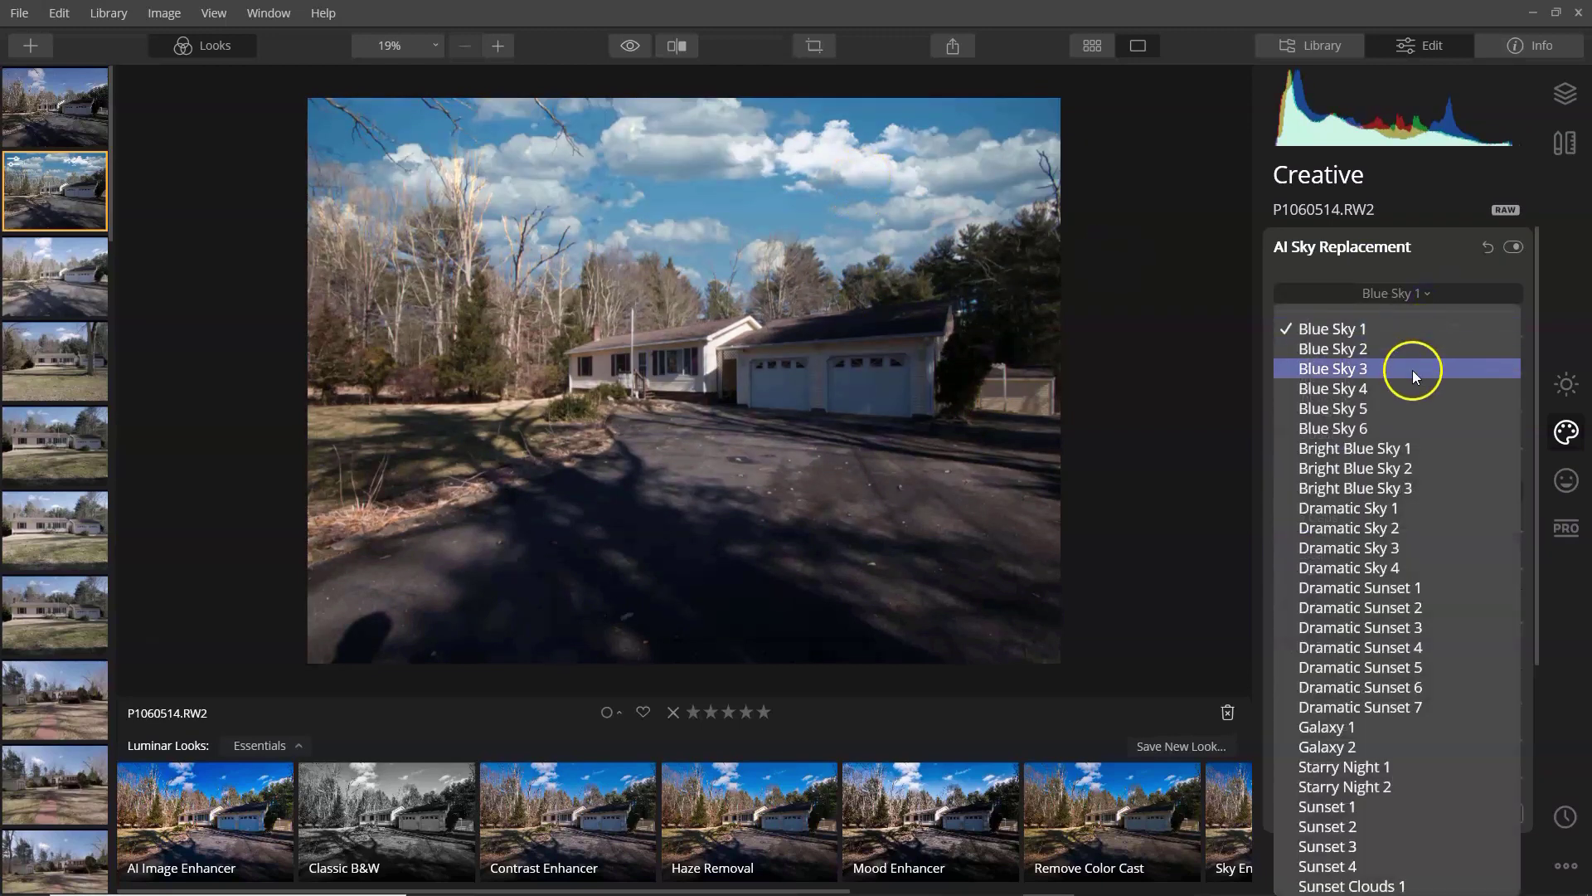
pyautogui.click(1436, 447)
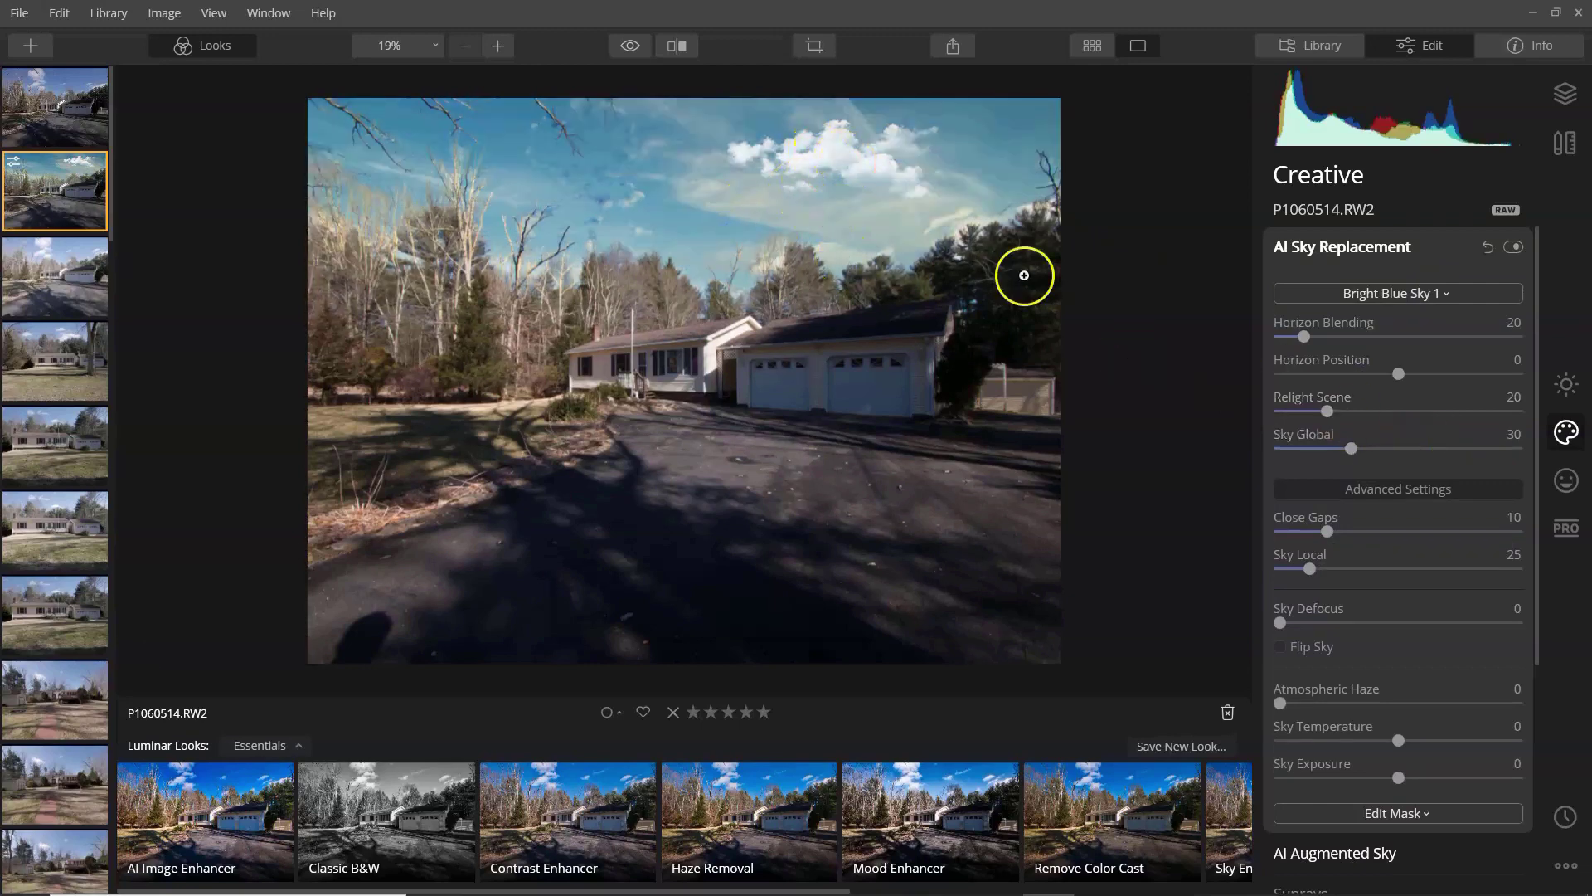
pyautogui.click(1401, 247)
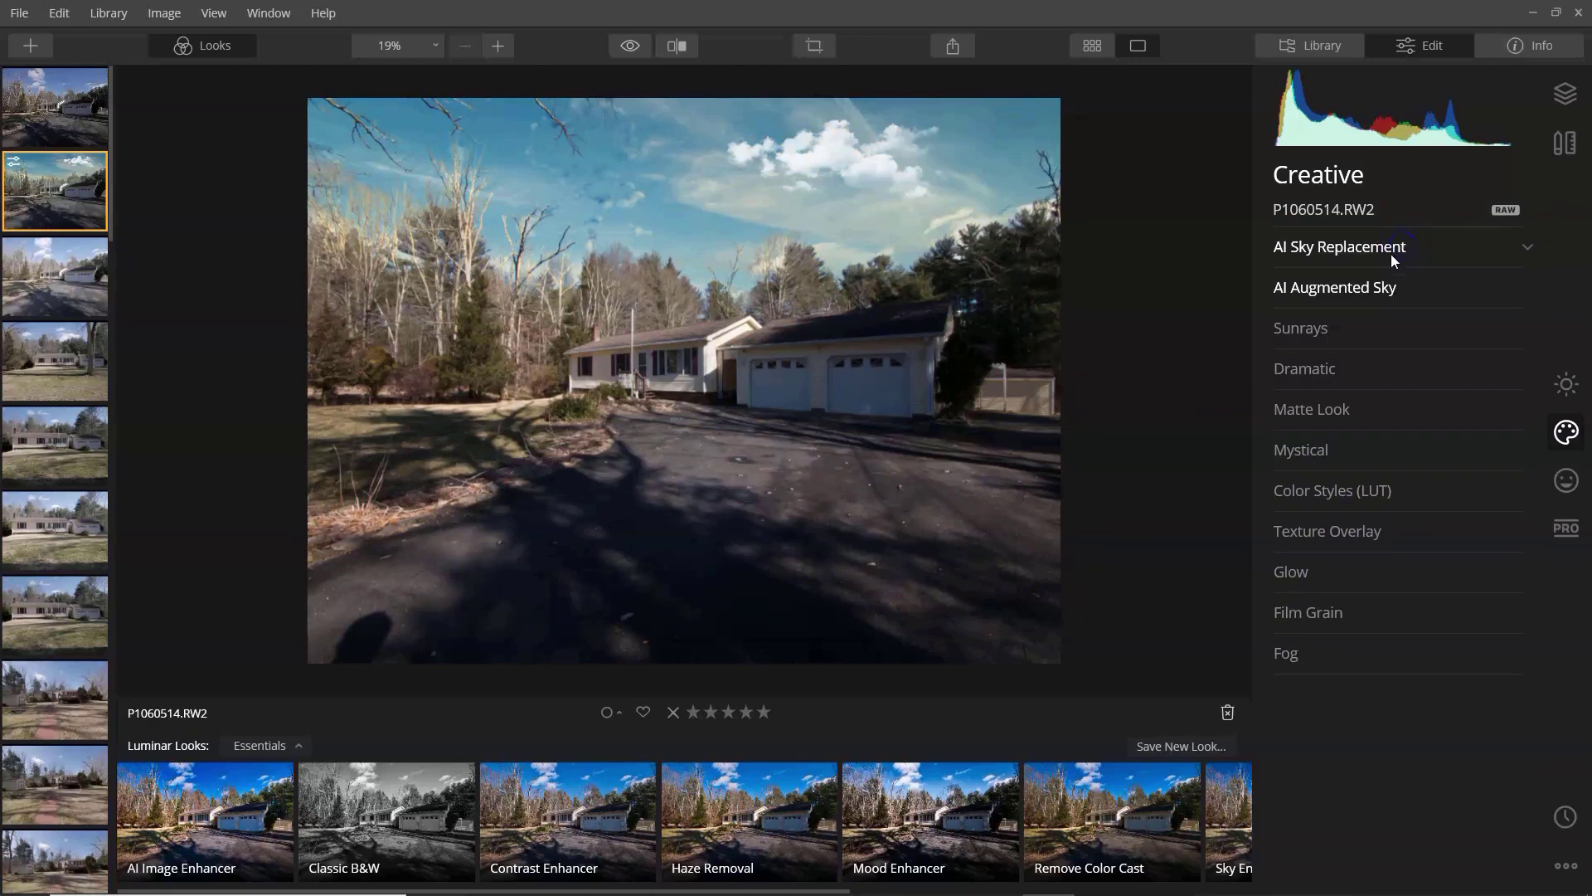
pyautogui.click(1356, 292)
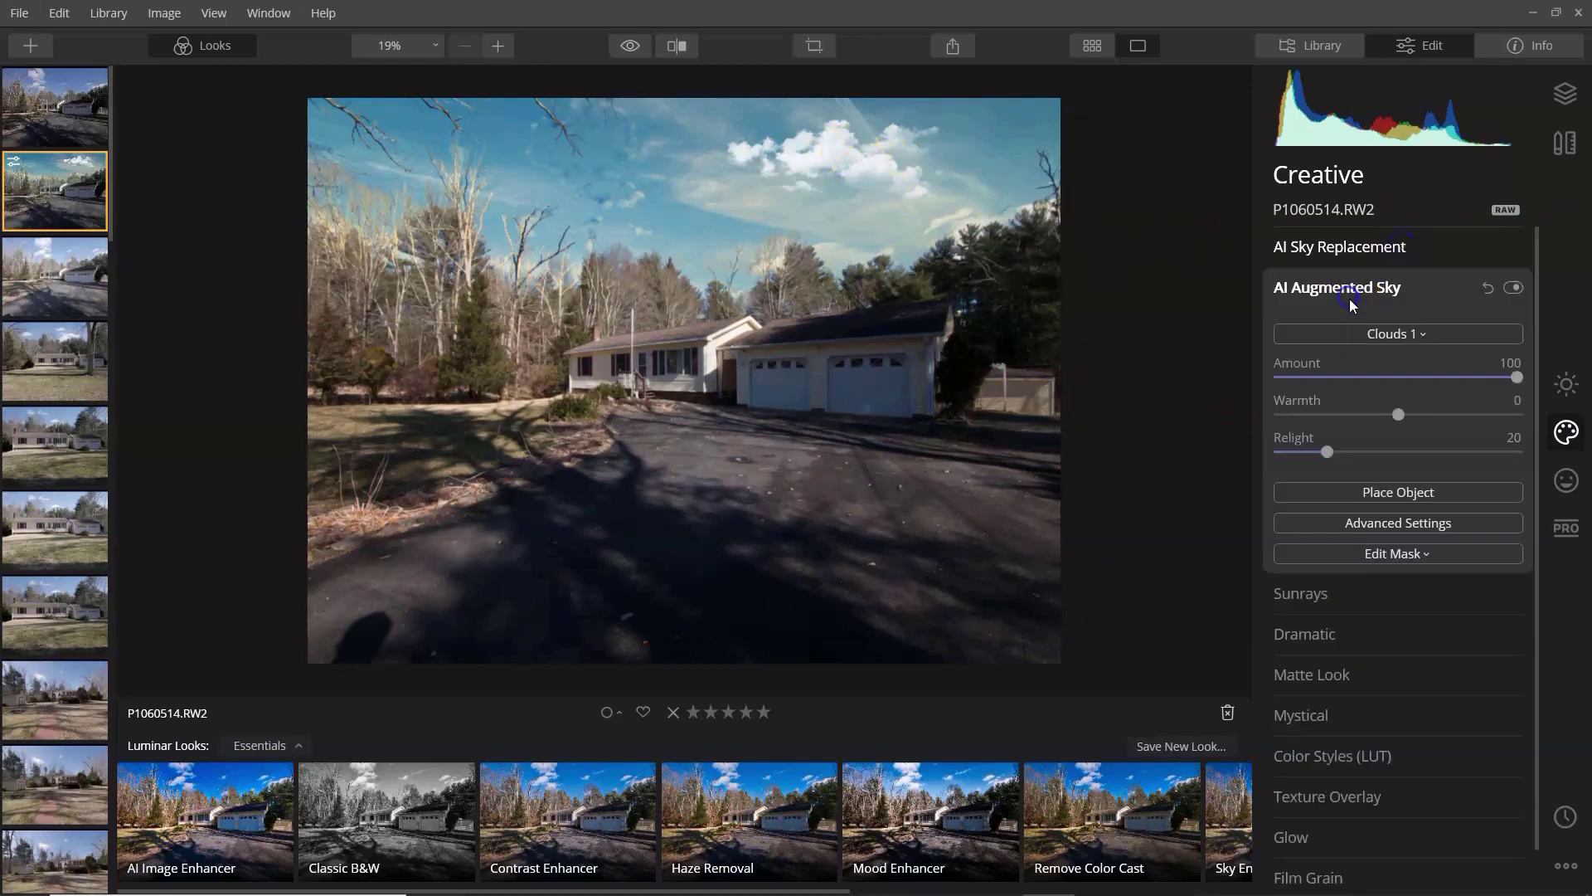
pyautogui.click(1381, 333)
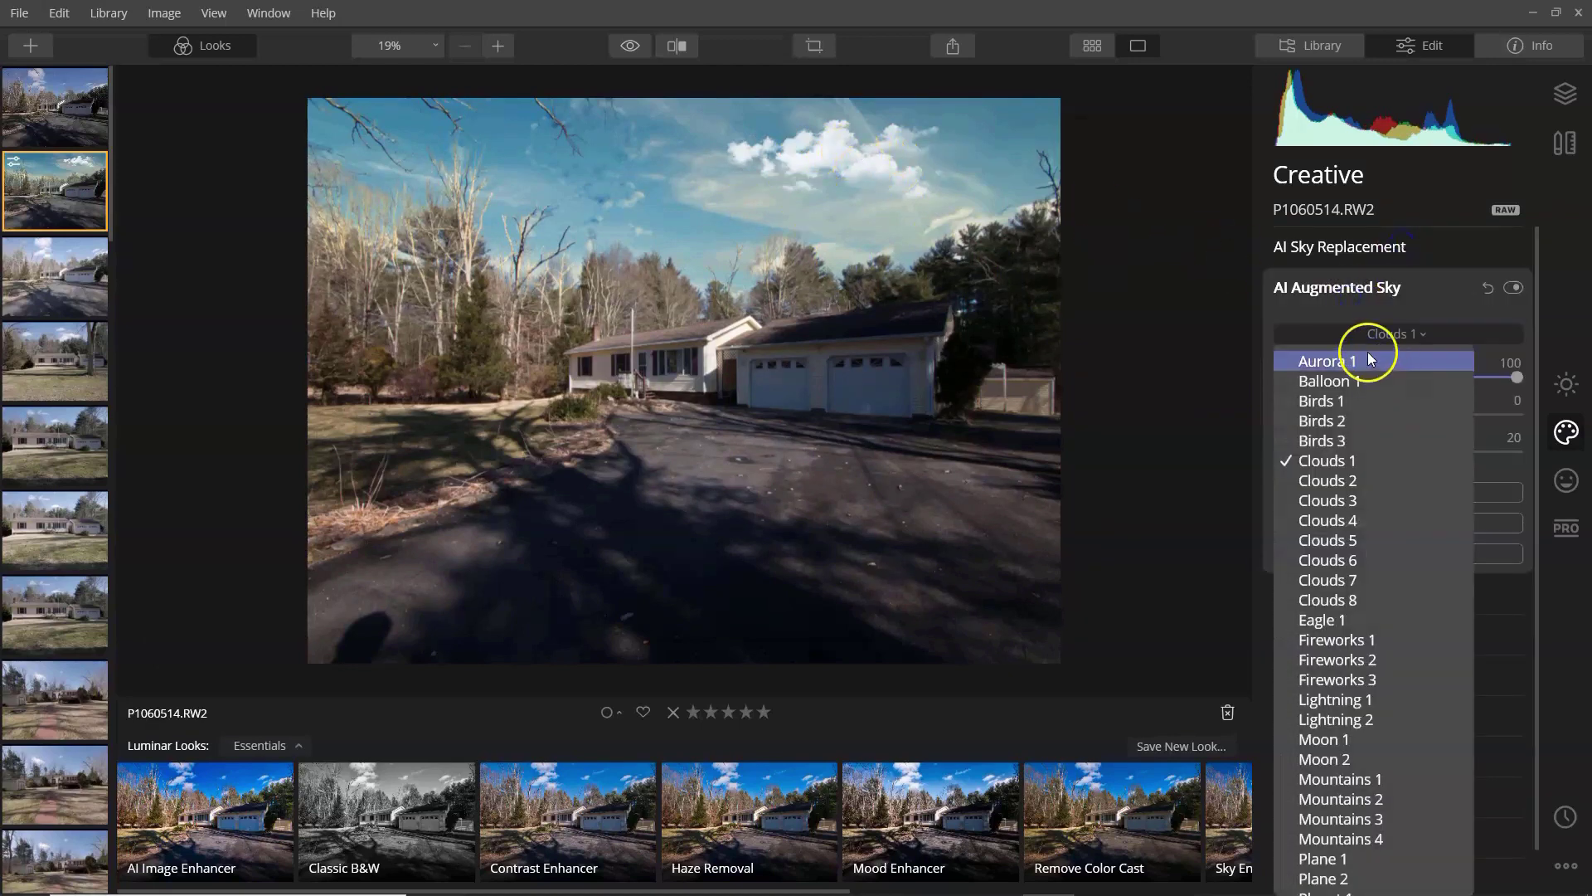
pyautogui.click(1377, 292)
pyautogui.click(1378, 257)
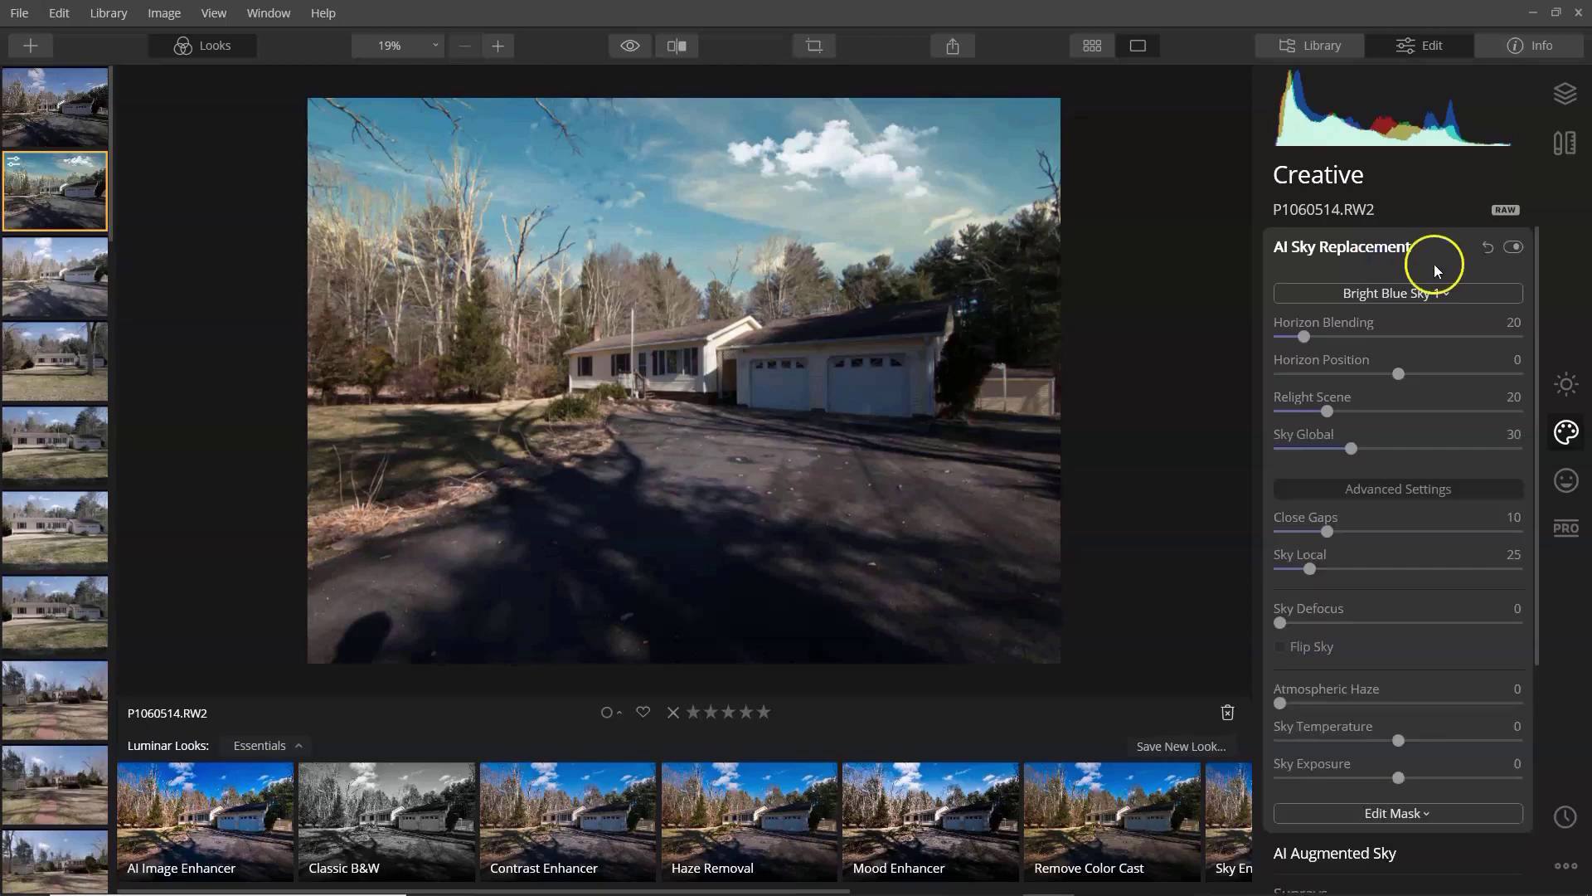
pyautogui.click(1489, 248)
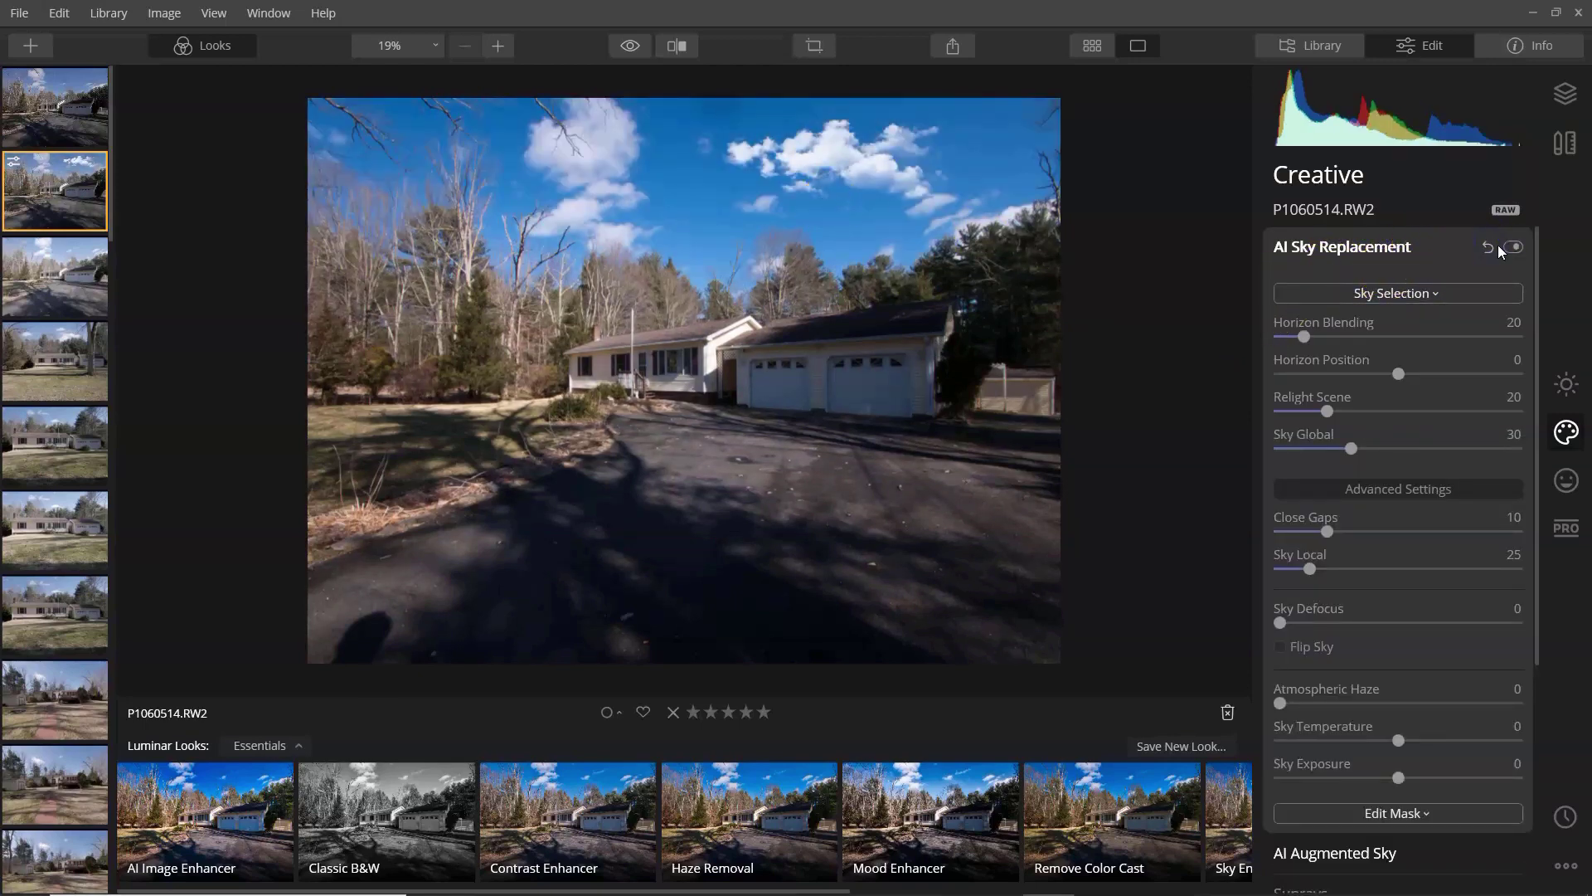
pyautogui.click(1436, 257)
pyautogui.click(1381, 282)
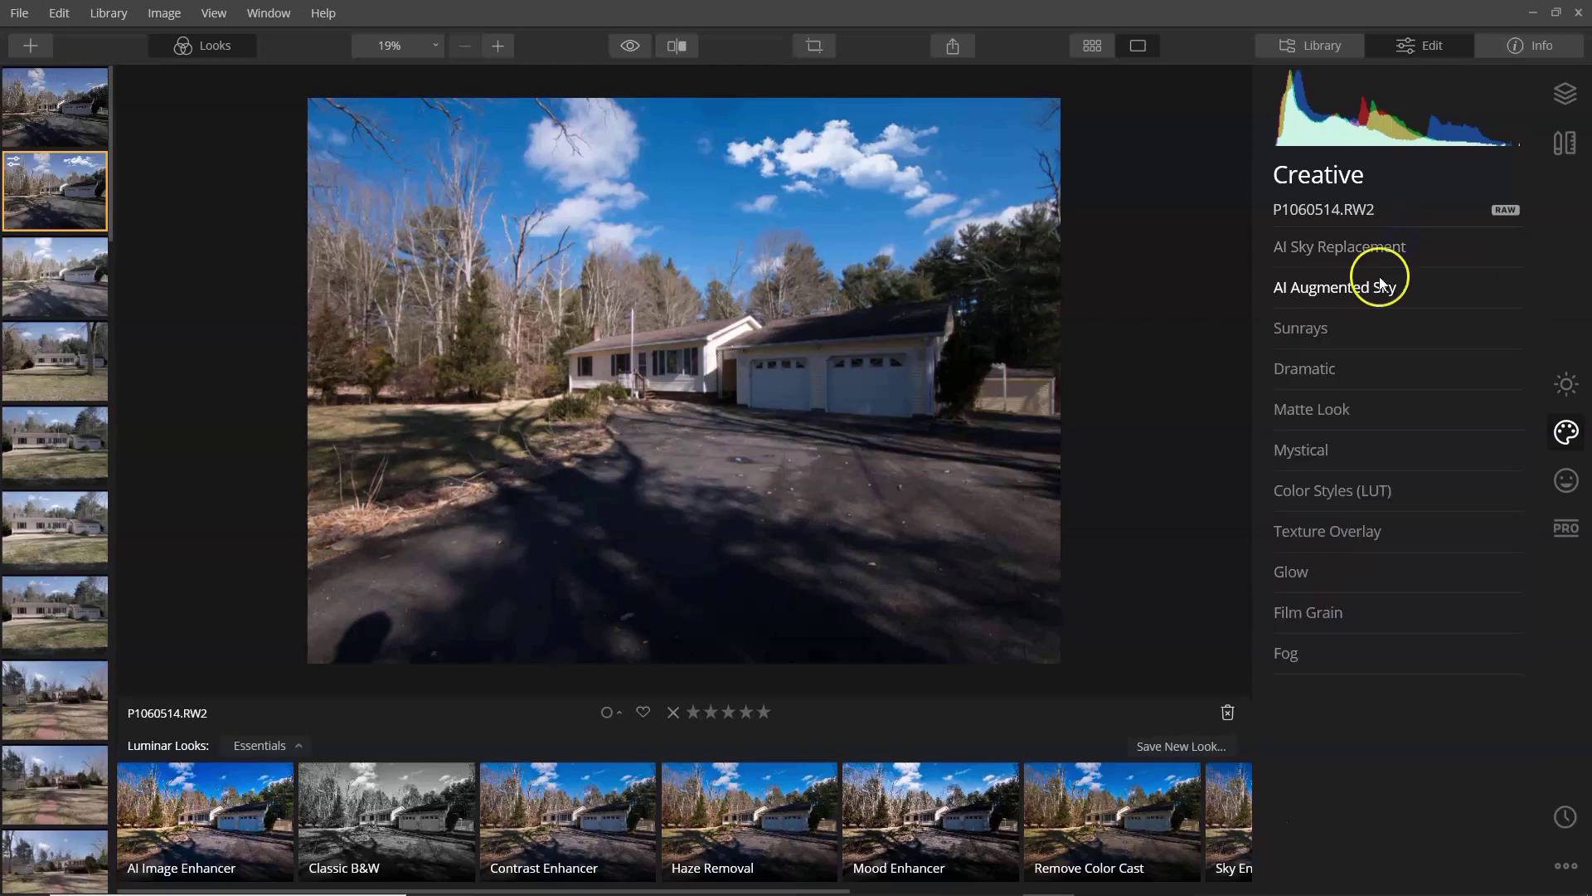
# Swap the clouds for Fireworks 1, moving the burst up and right and enlarging it.
pyautogui.click(1401, 495)
pyautogui.moveTo(844, 155); pyautogui.dragTo(928, 184)
pyautogui.click(1385, 335)
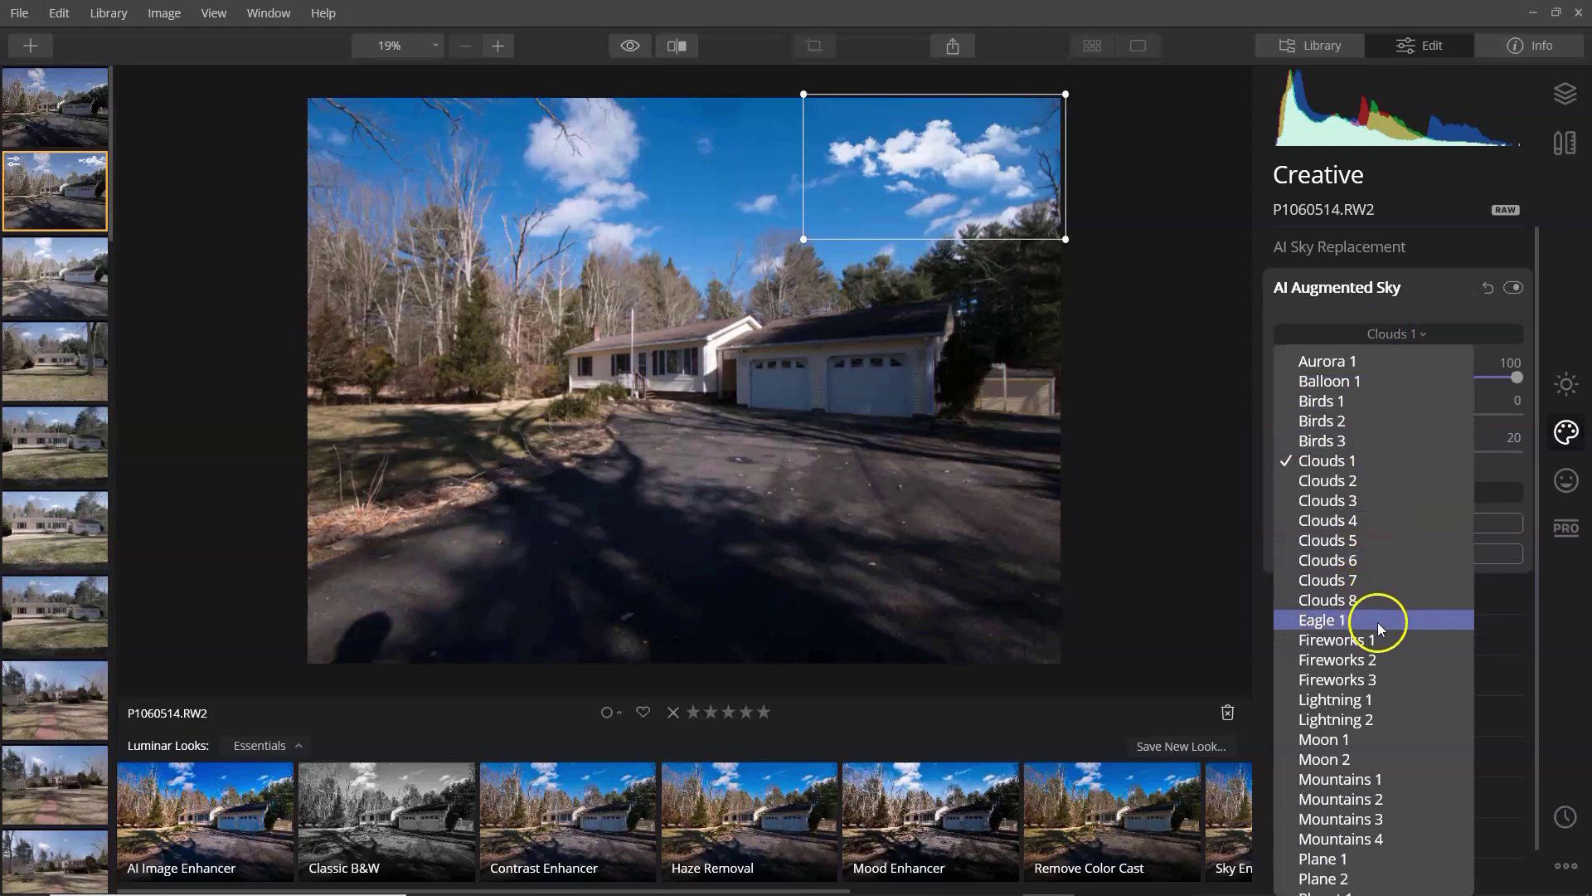
pyautogui.click(1381, 640)
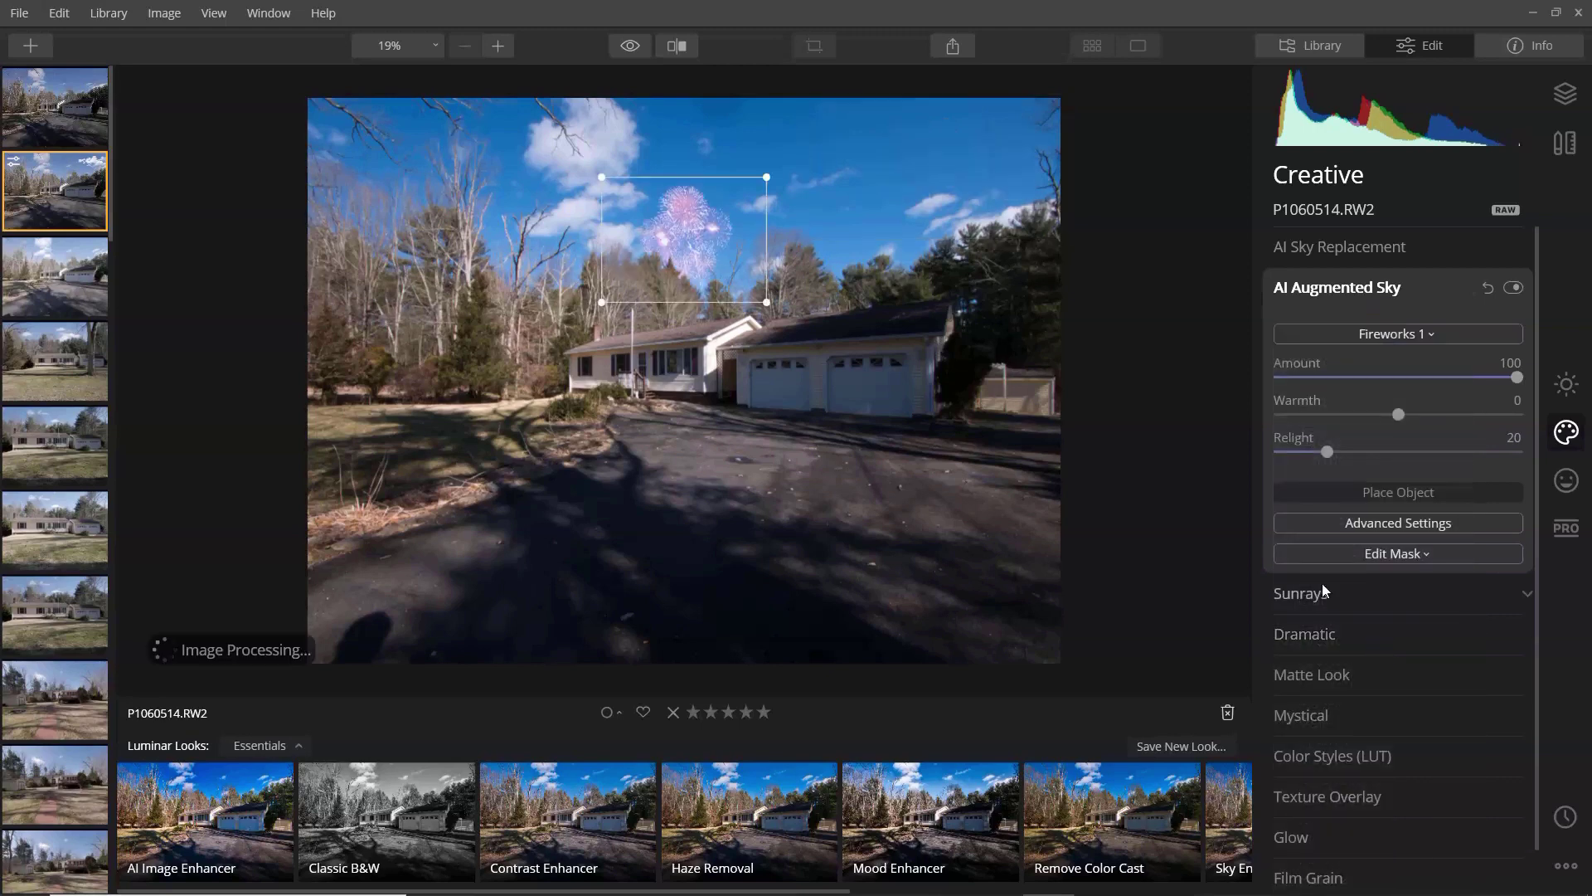
pyautogui.moveTo(697, 235); pyautogui.dragTo(748, 189)
pyautogui.moveTo(826, 262); pyautogui.dragTo(896, 313)
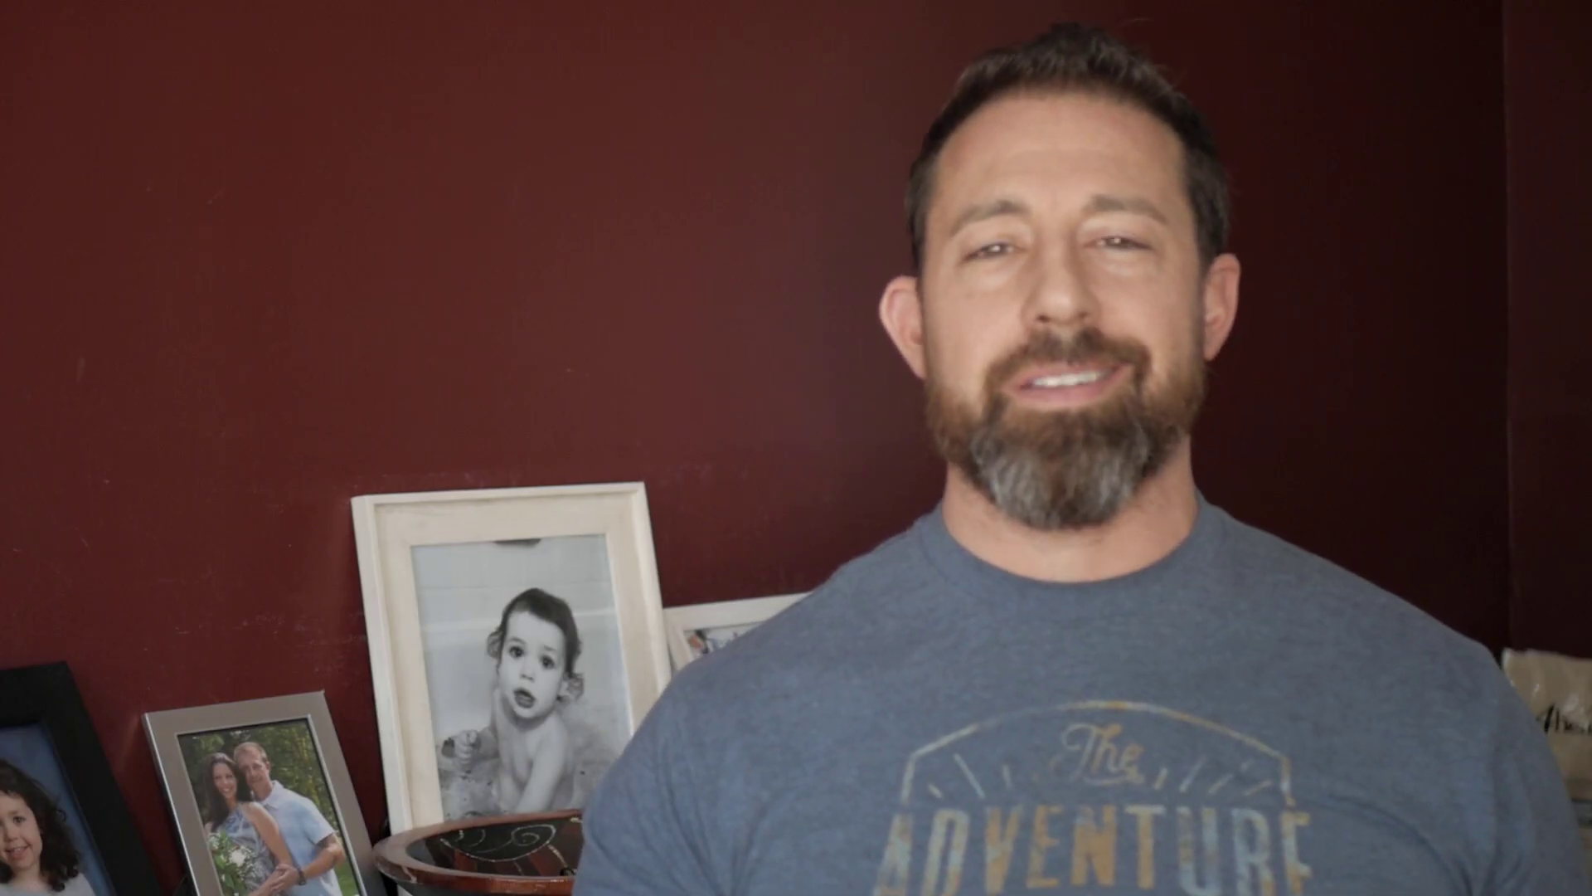